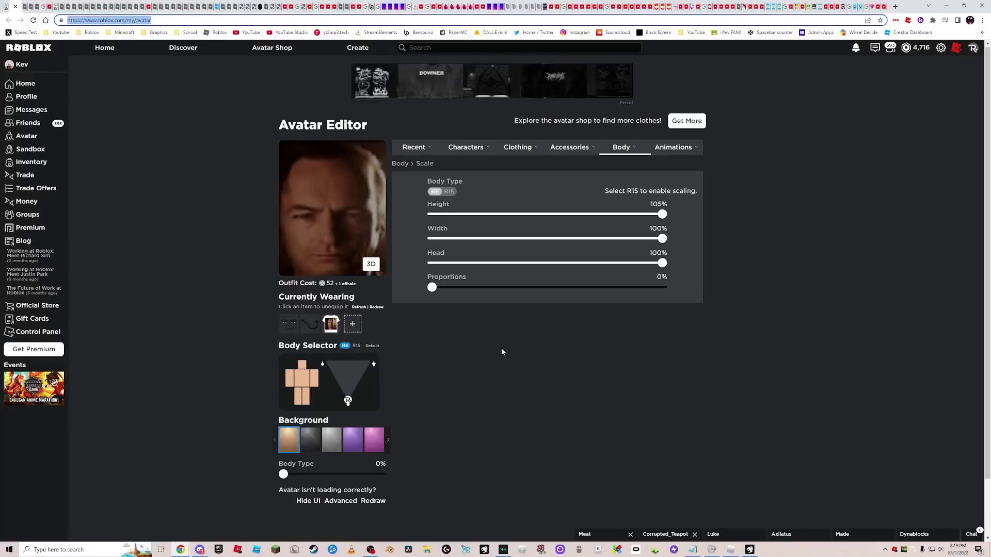
# With R6 confirmed on the Body tab, show the Recent items in the avatar editor
pyautogui.click(502, 352)
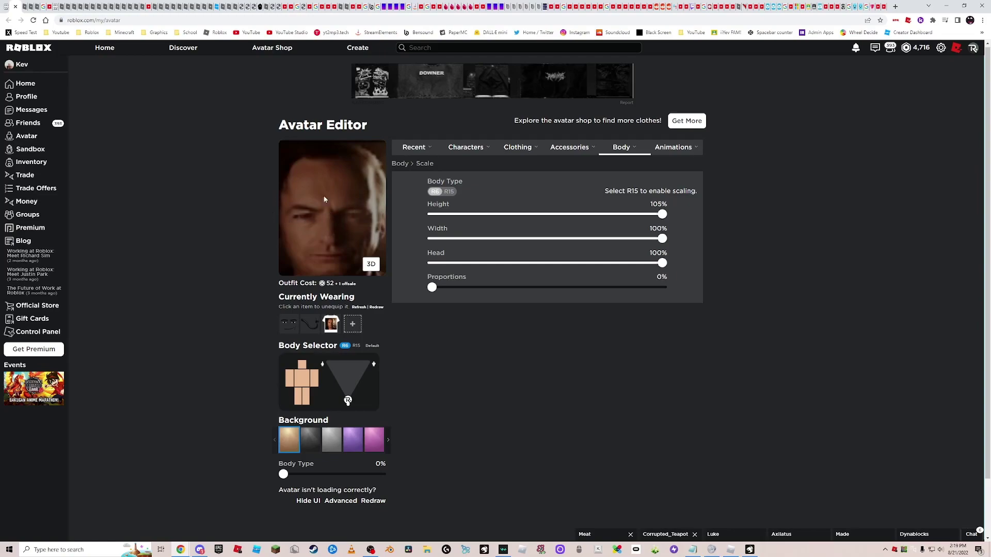
pyautogui.moveTo(413, 147)
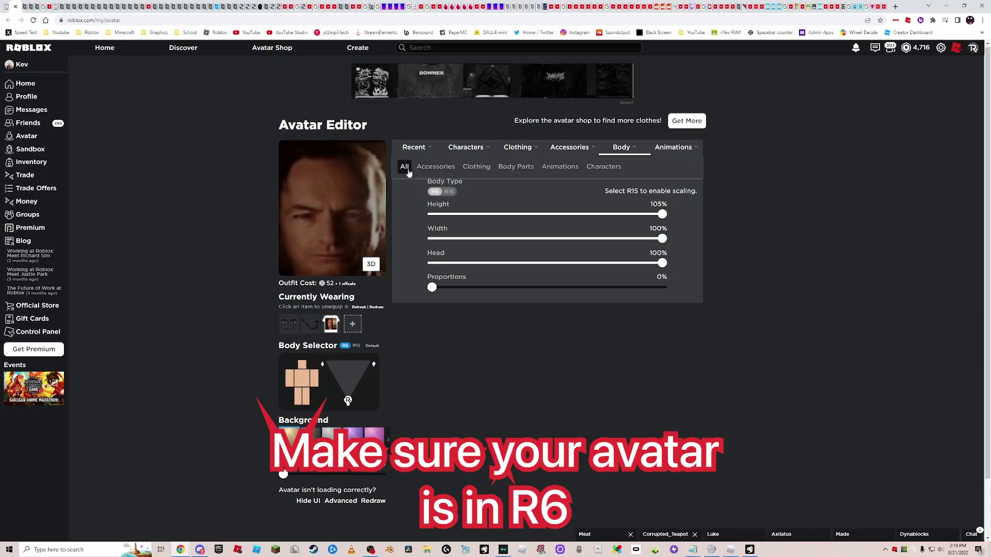
pyautogui.click(405, 168)
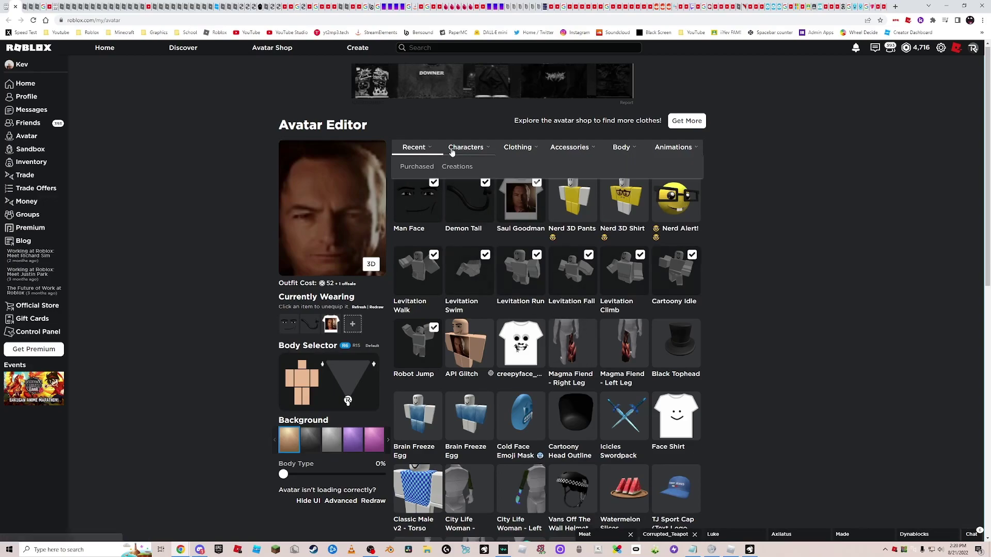
# List Characters › Creations (API Glitch, Sussy, Gold) after briefly viewing the Demon Tail page
pyautogui.click(461, 166)
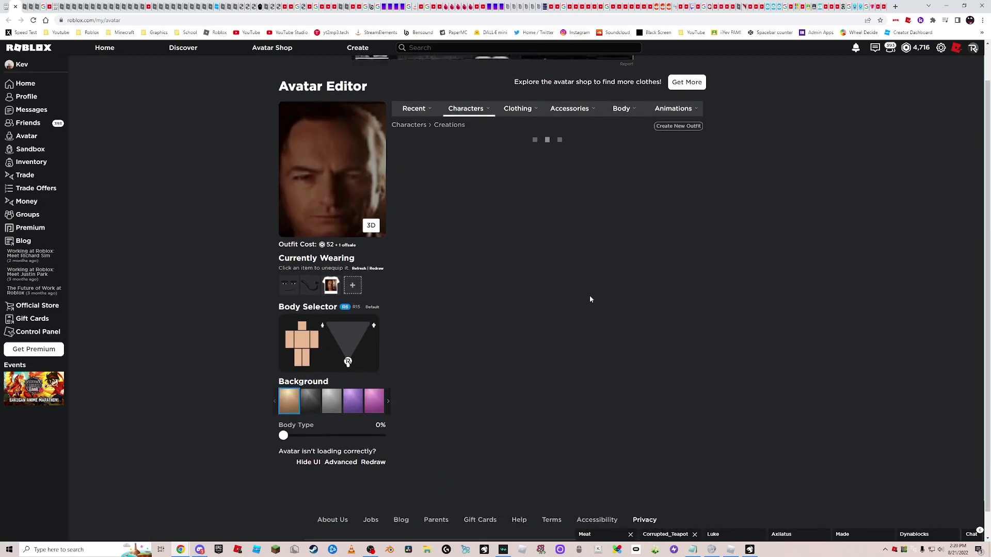
pyautogui.scroll(-1, 581, 286)
pyautogui.scroll(-2, 565, 274)
pyautogui.scroll(-1, 553, 264)
pyautogui.scroll(1, 552, 263)
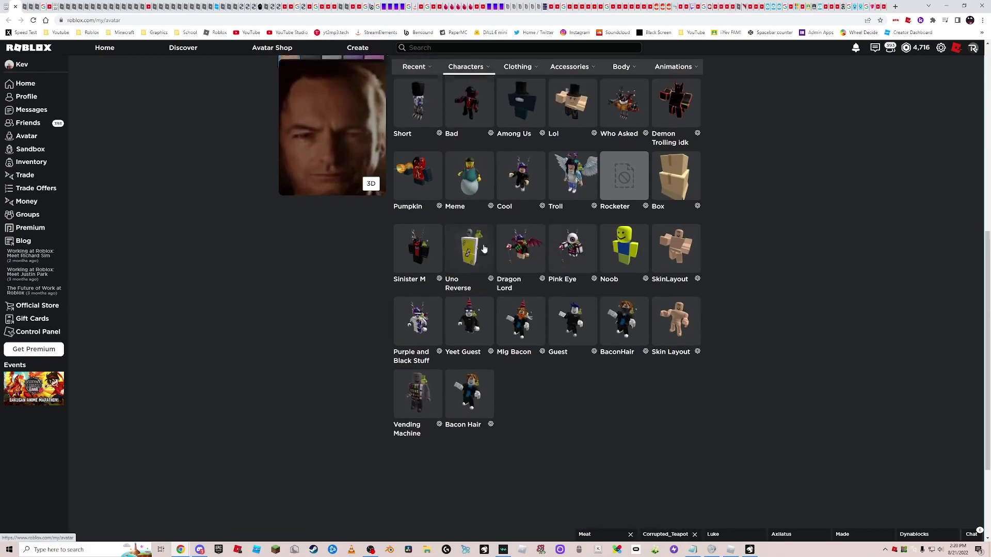
pyautogui.scroll(2, 552, 264)
pyautogui.scroll(2, 552, 263)
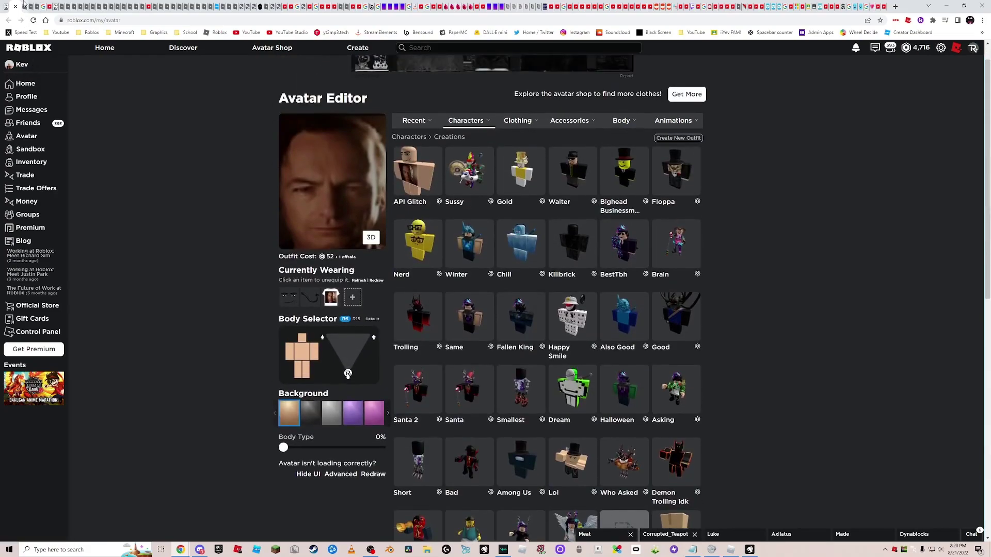
pyautogui.hotkey('alt', 'Left')
pyautogui.hotkey('alt', 'Left')
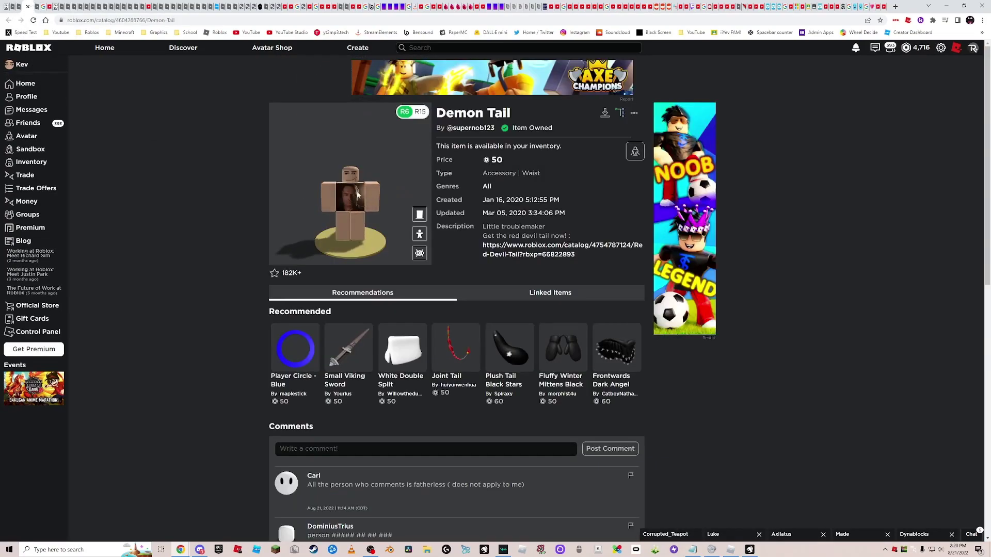
pyautogui.scroll(3, 351, 187)
pyautogui.moveTo(351, 188)
pyautogui.mouseDown()
pyautogui.moveTo(312, 193)
pyautogui.moveTo(352, 199)
pyautogui.mouseUp()
pyautogui.scroll(-2, 293, 188)
pyautogui.hotkey('alt', 'Right')
pyautogui.hotkey('alt', 'Right')
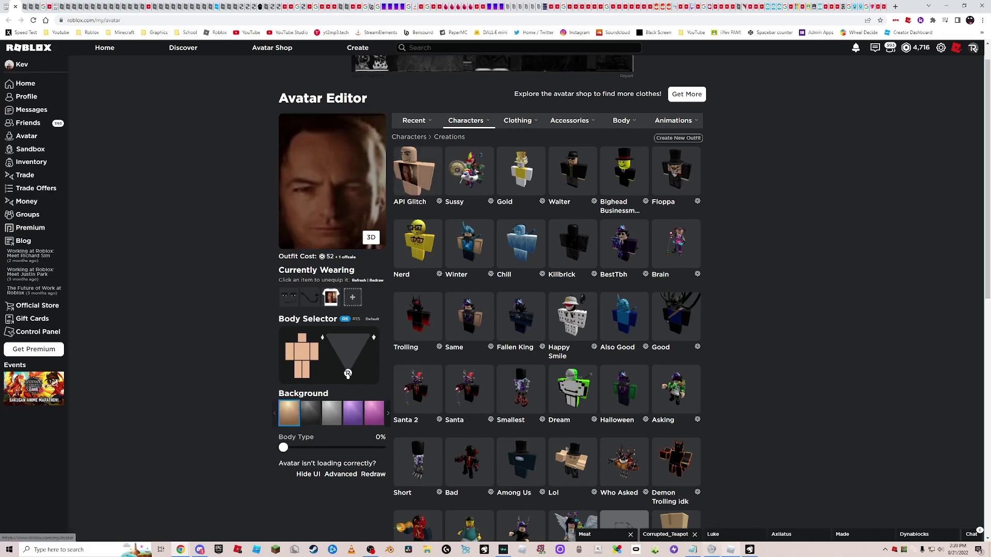
pyautogui.press('s')
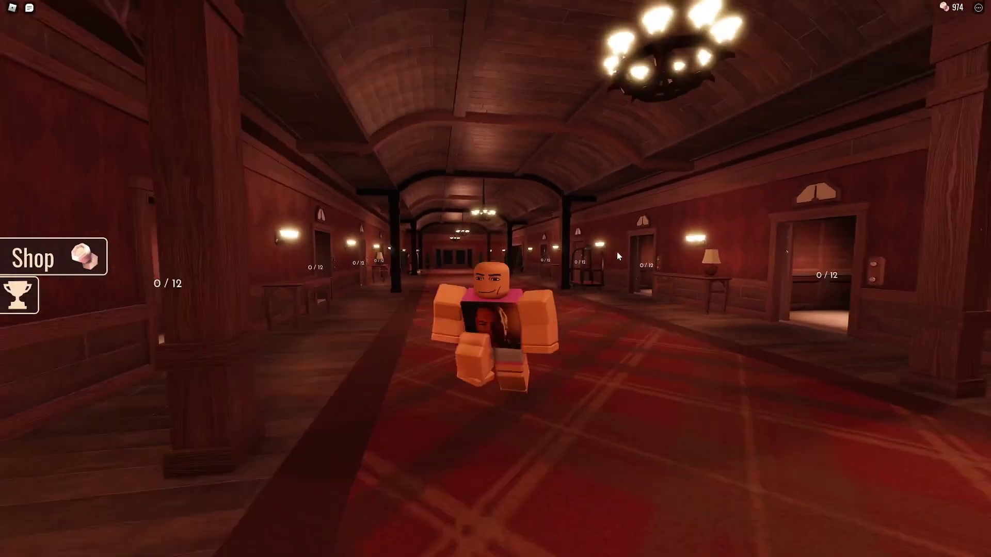
pyautogui.press('d')
pyautogui.press('w')
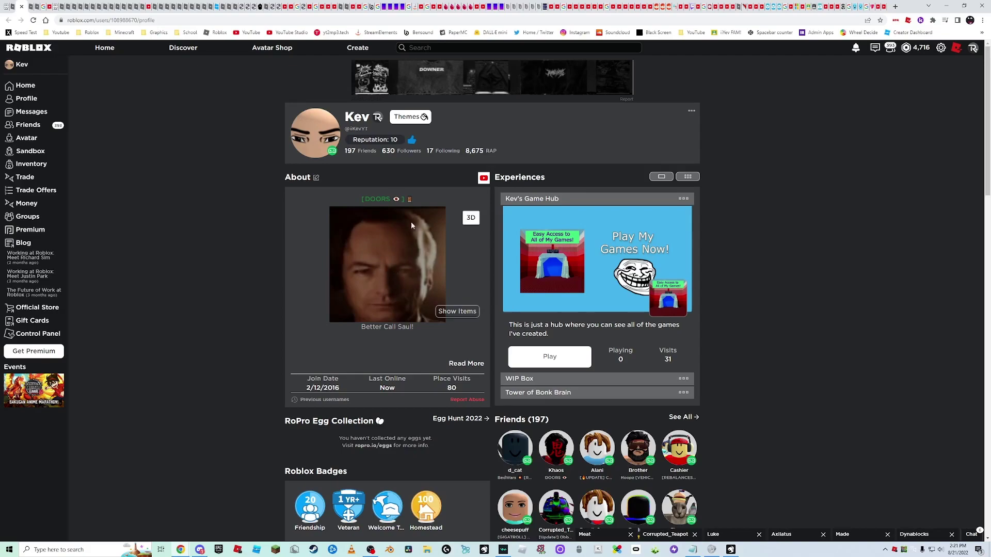
pyautogui.click(309, 152)
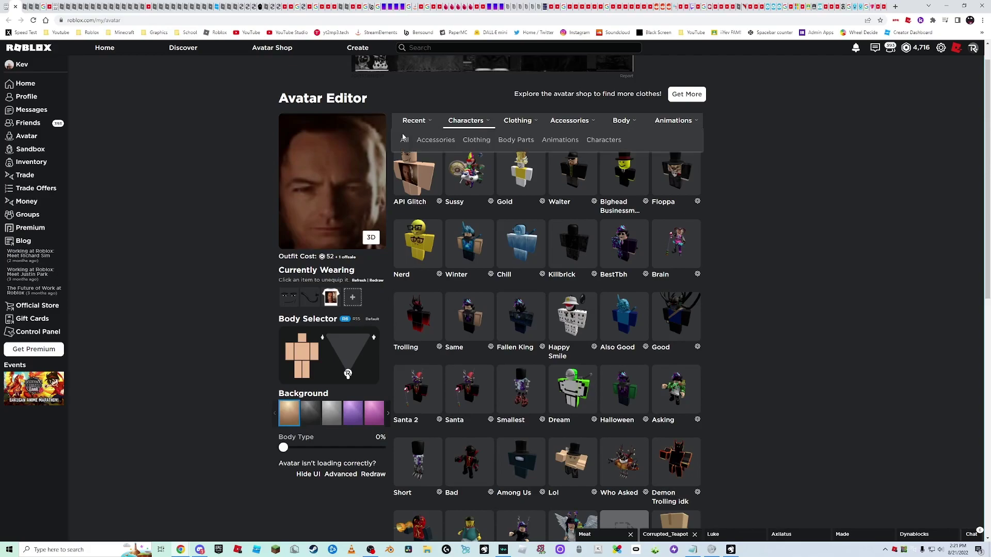
# Copy the 'Roblox Profile Image API Glitch' code from Pastebin and return to Roblox
pyautogui.click(7, 6)
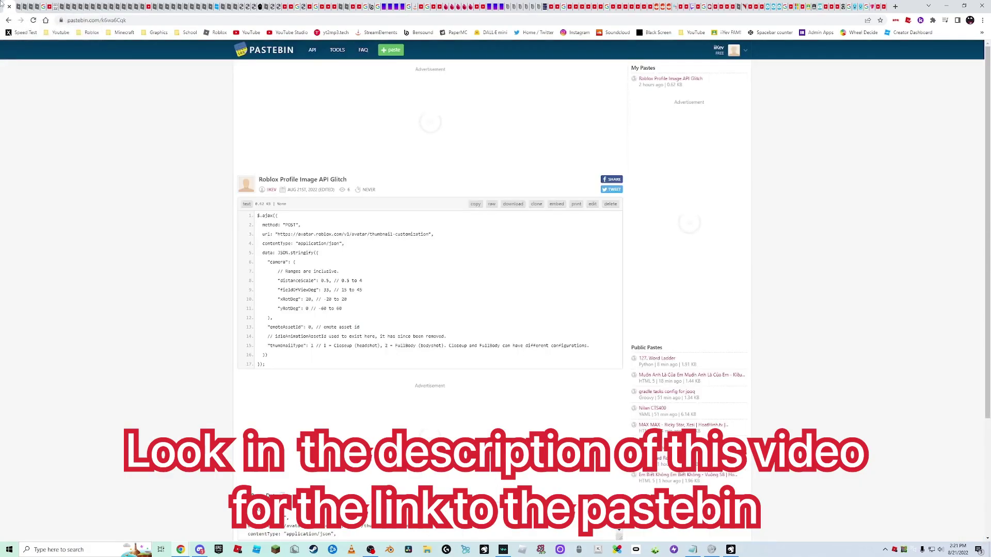
pyautogui.scroll(-1, 191, 267)
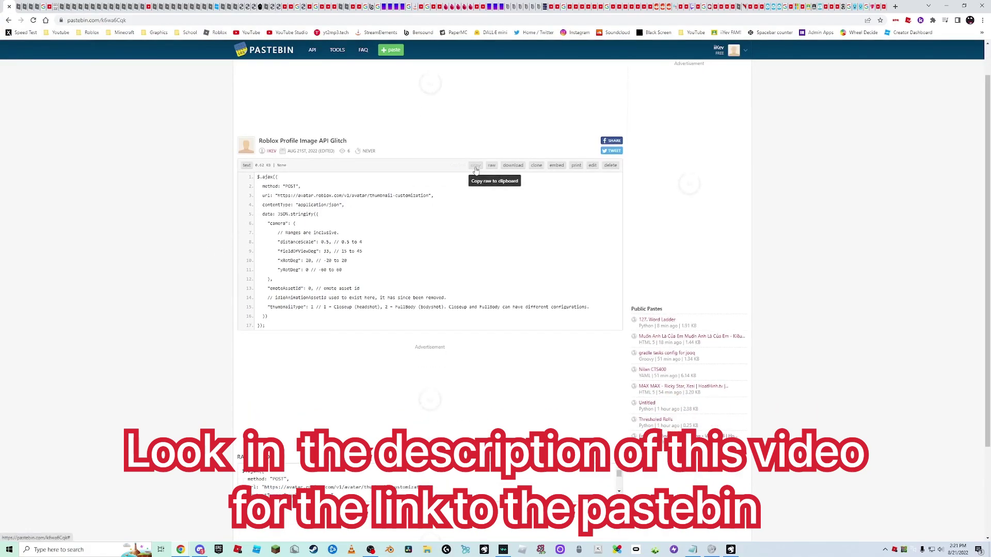
pyautogui.click(475, 165)
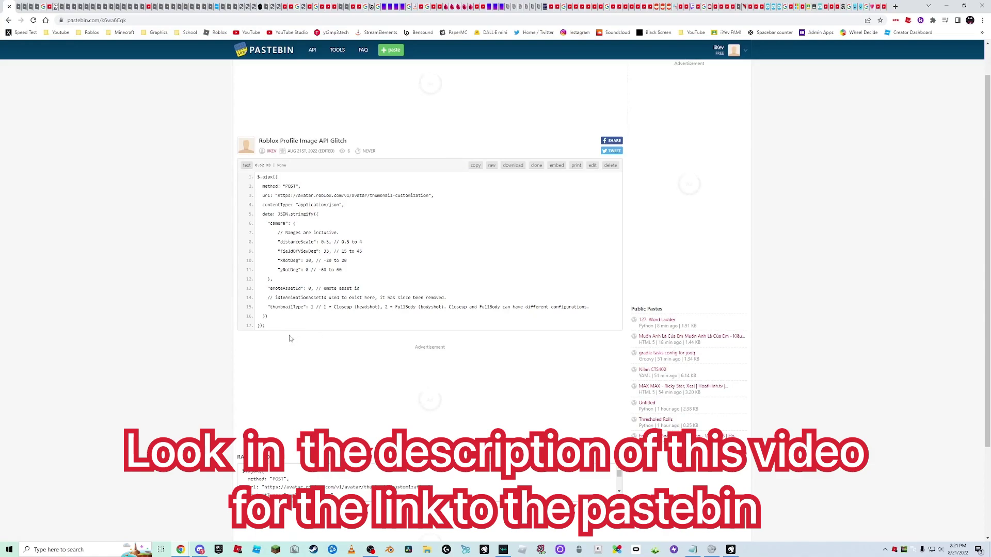
pyautogui.click(18, 6)
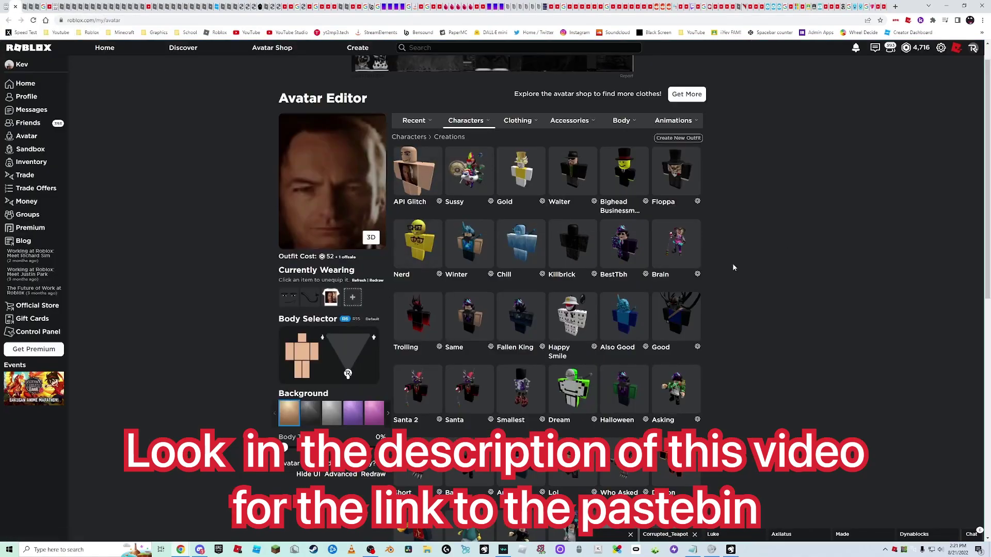
# Run the pasted thumbnail-customization snippet in the DevTools console, then open the Kev profile
pyautogui.rightClick(749, 269)
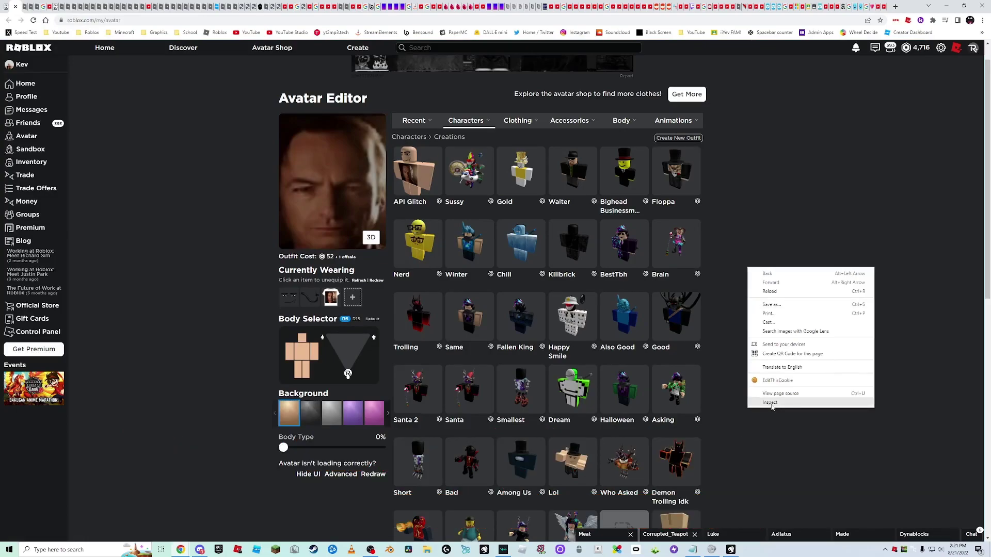
pyautogui.click(770, 403)
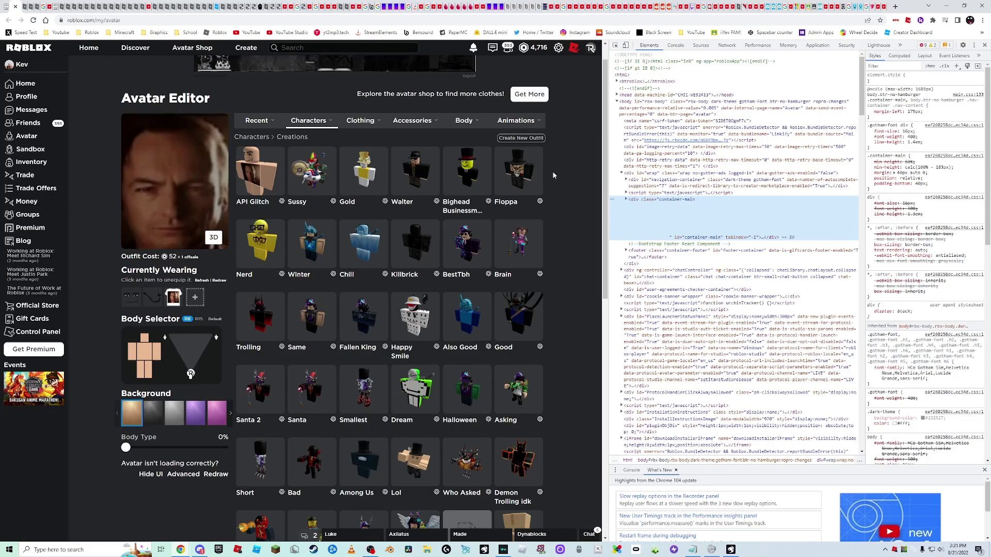
pyautogui.click(676, 46)
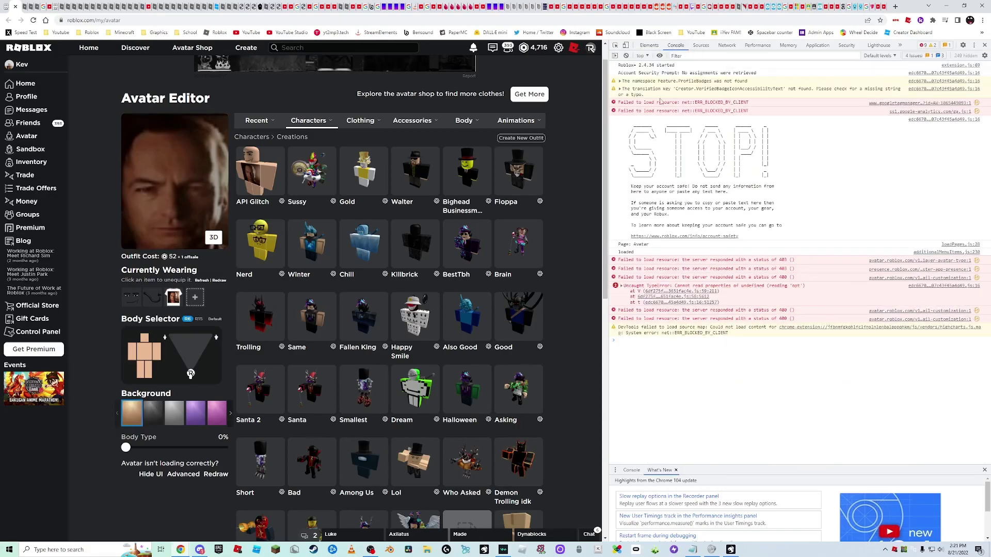
pyautogui.rightClick(634, 342)
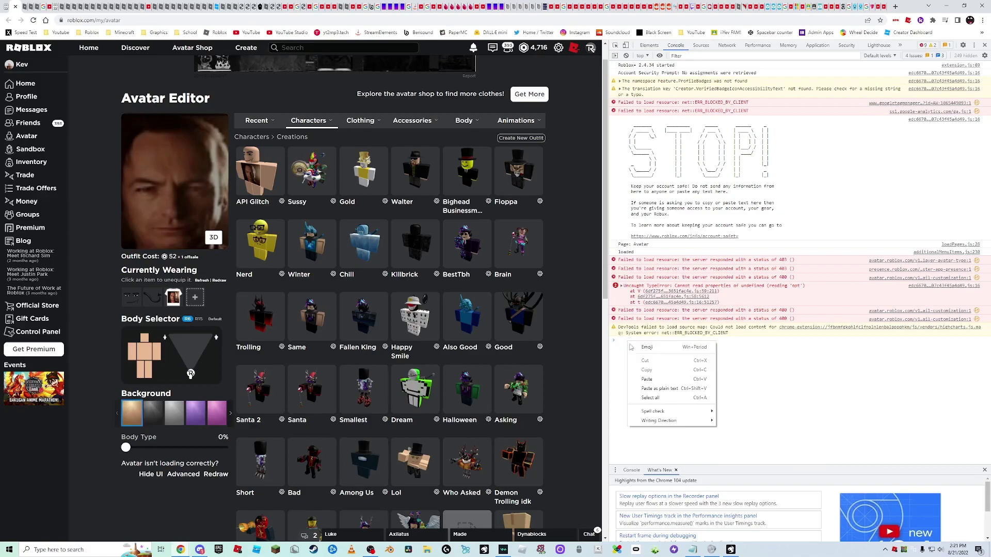
pyautogui.click(654, 382)
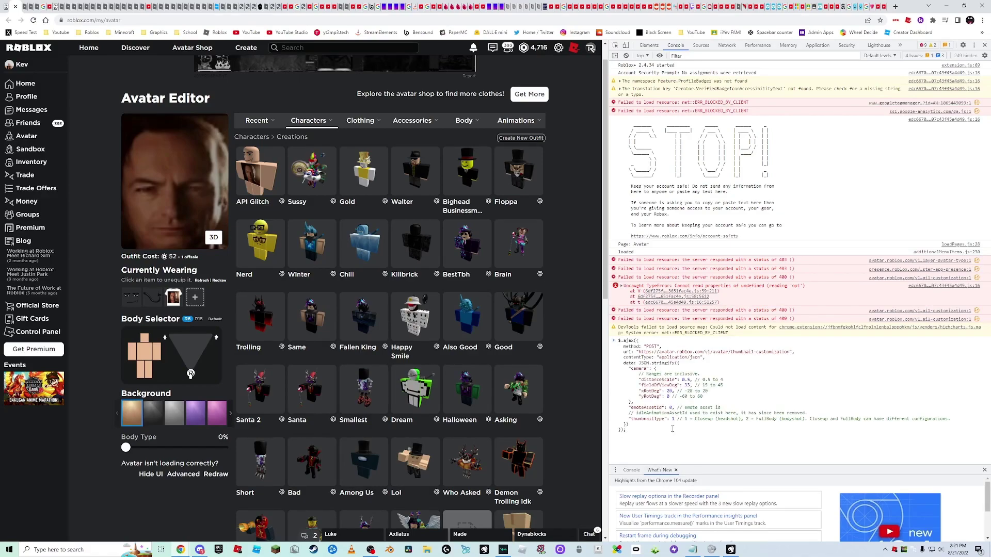
pyautogui.press('Return')
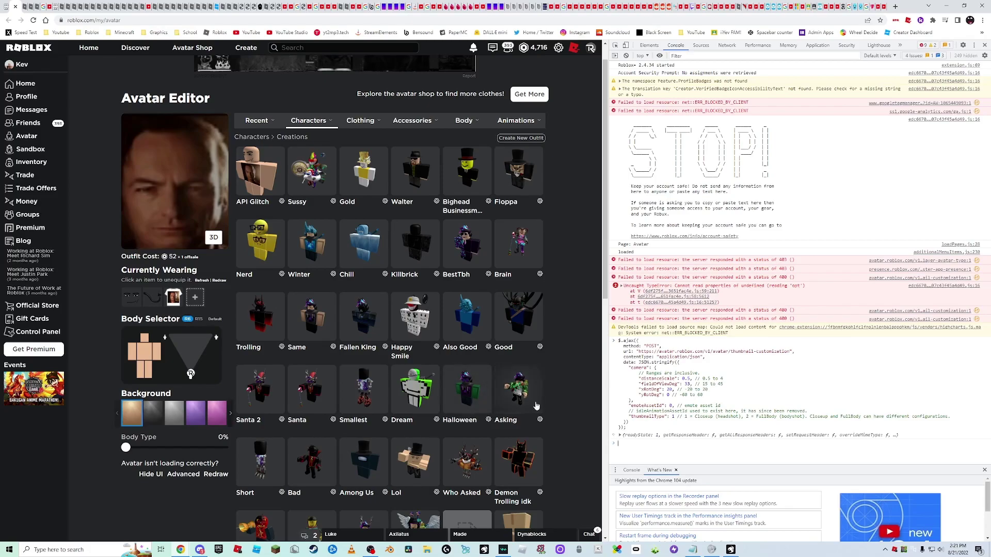
pyautogui.press('F12')
pyautogui.click(20, 20)
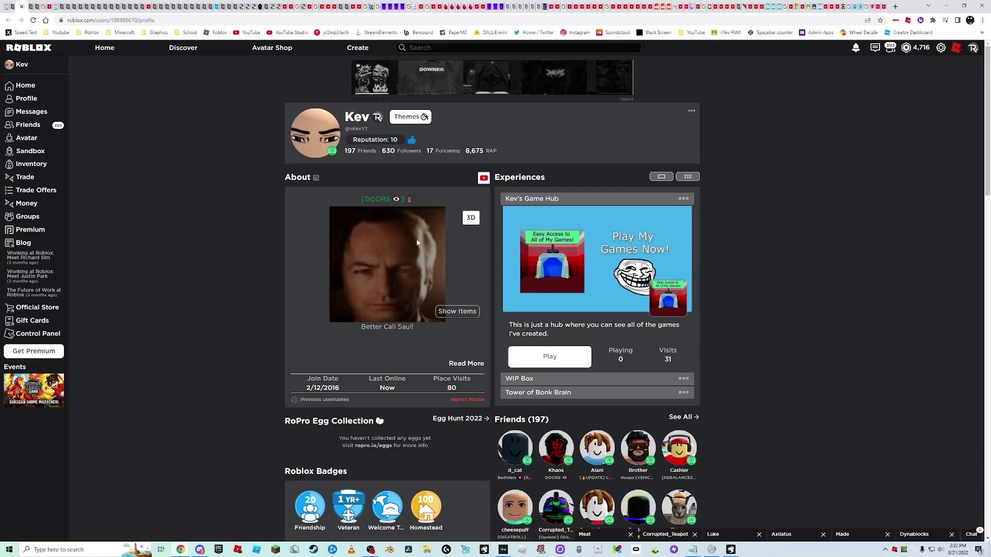
# Reload the profile headshot, then start DOORS from its game page
pyautogui.click(33, 19)
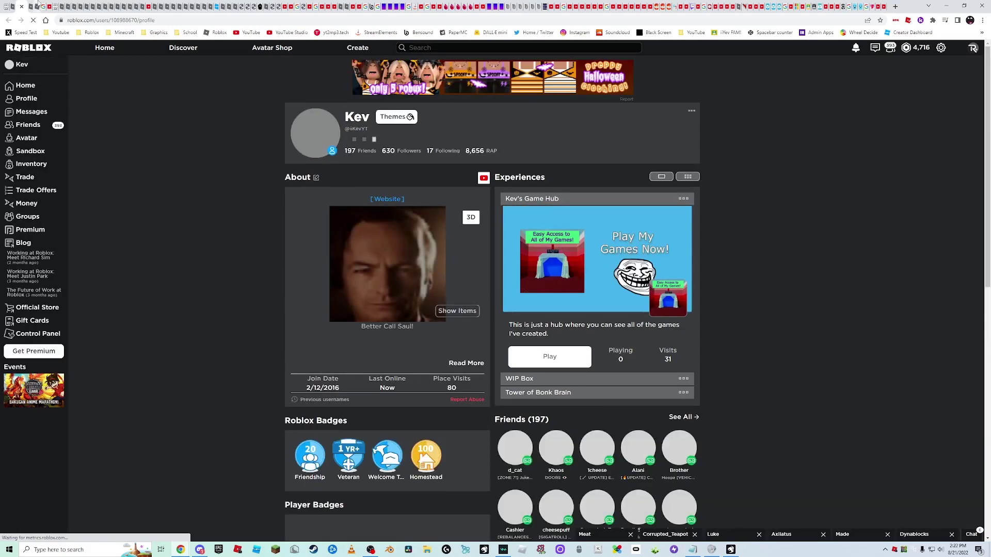
pyautogui.hotkey('alt', 'Left')
pyautogui.scroll(-2, 488, 325)
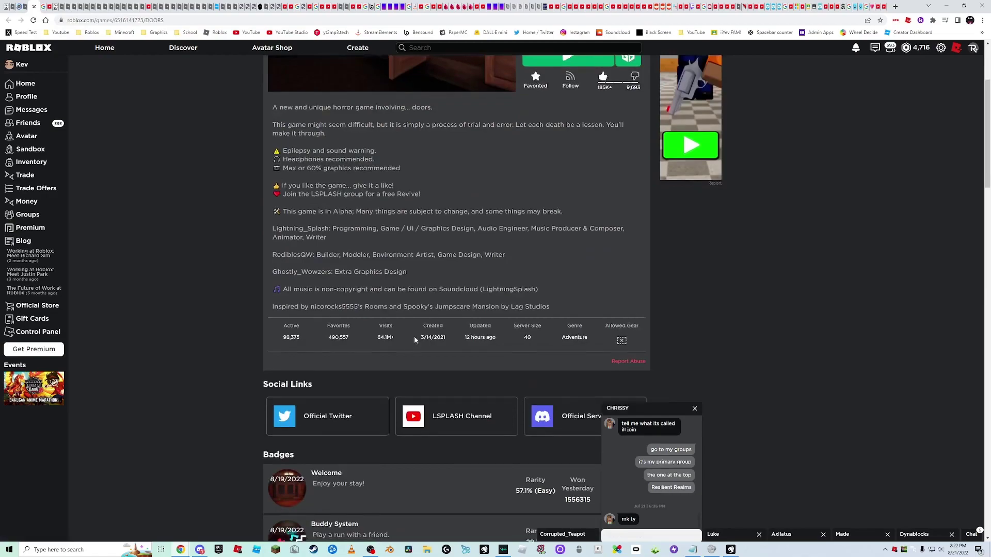
pyautogui.scroll(-3, 380, 346)
pyautogui.scroll(-2, 338, 364)
pyautogui.scroll(-1, 325, 376)
pyautogui.click(313, 378)
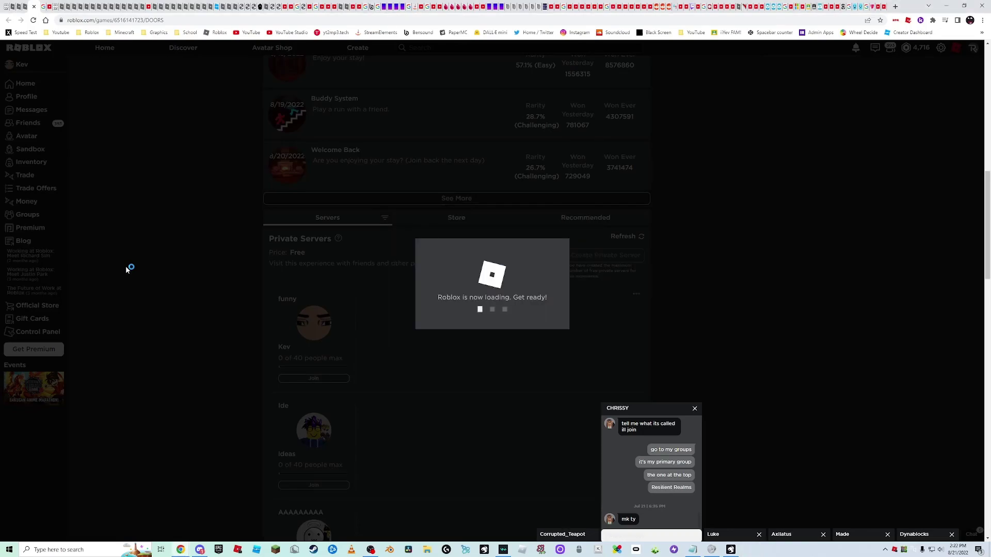
# Switch to the DOORS client and turn the avatar to show the shirt front
pyautogui.hotkey('alt', 'Tab')
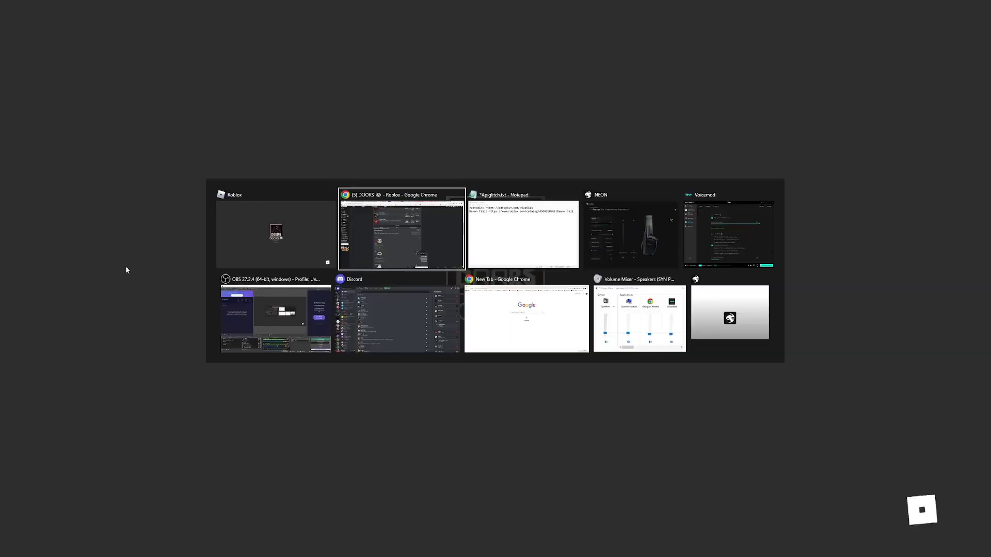
pyautogui.hotkey('alt', 'Tab')
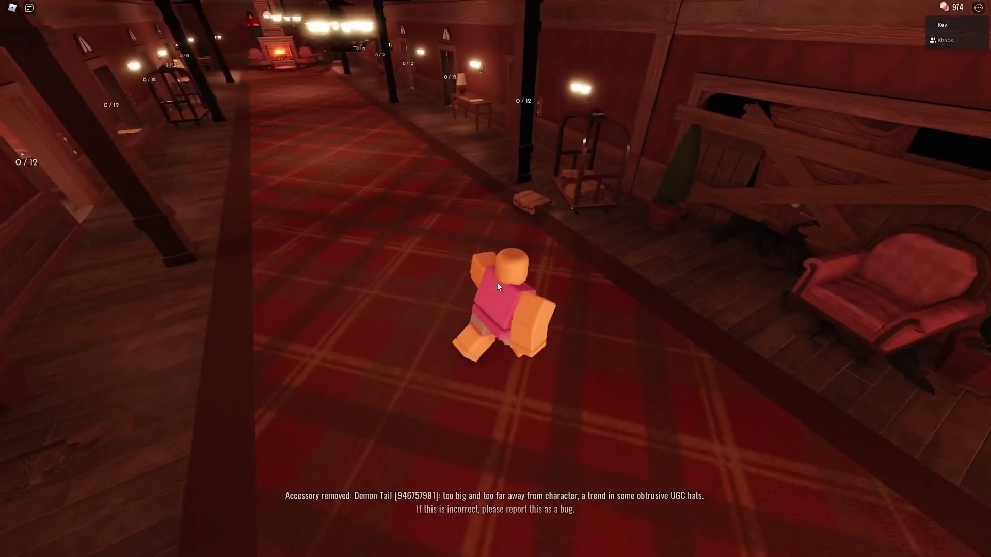
pyautogui.press('s')
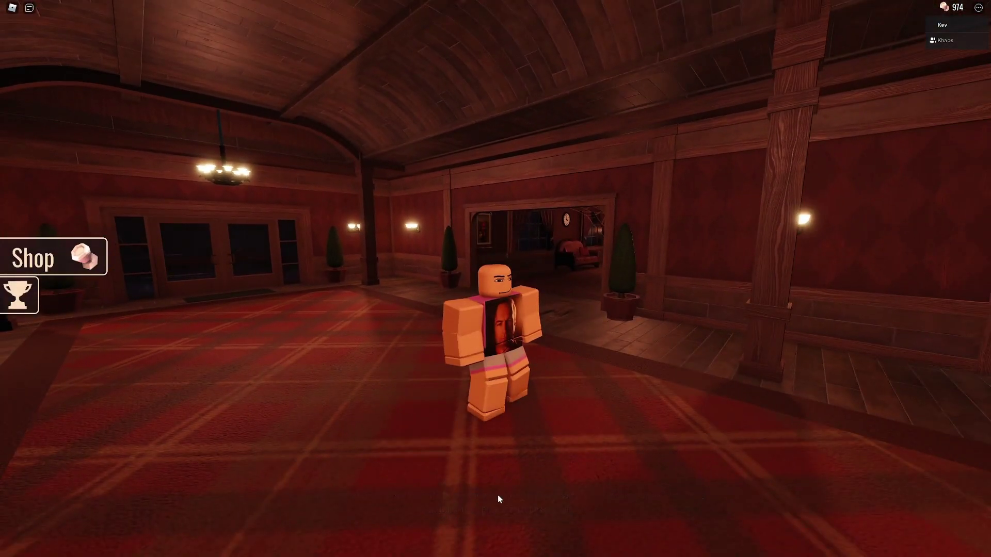
pyautogui.press('d')
pyautogui.press('w')
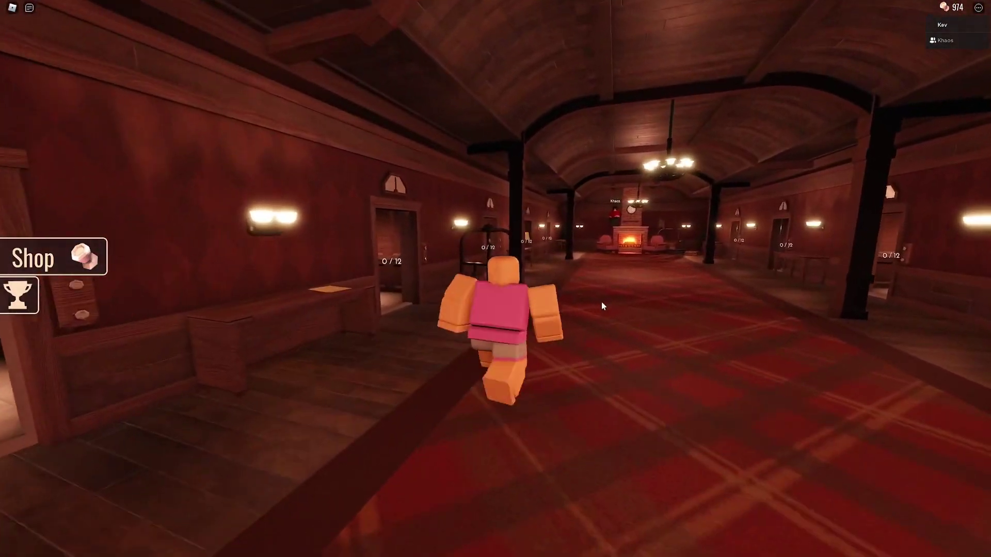
pyautogui.press('s')
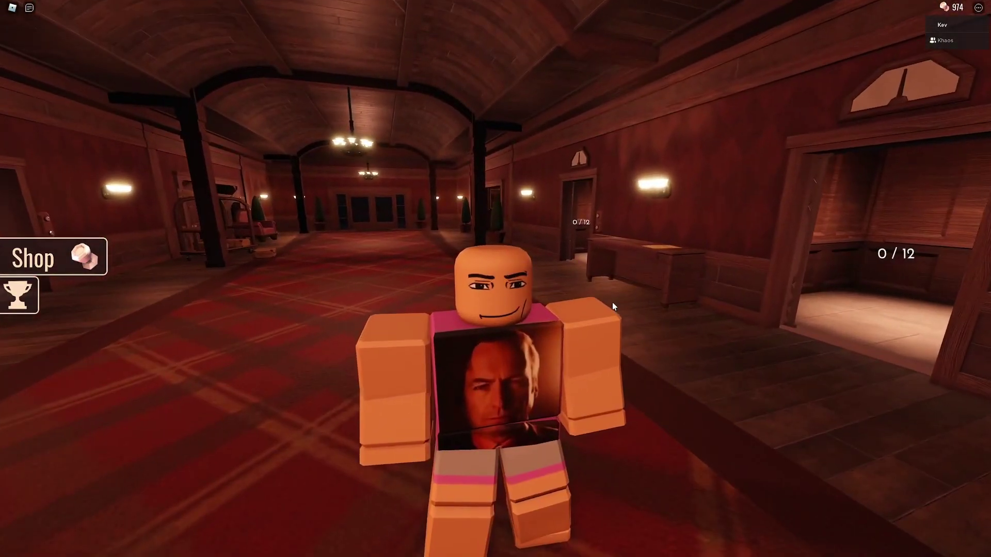
pyautogui.press('a')
pyautogui.press('s')
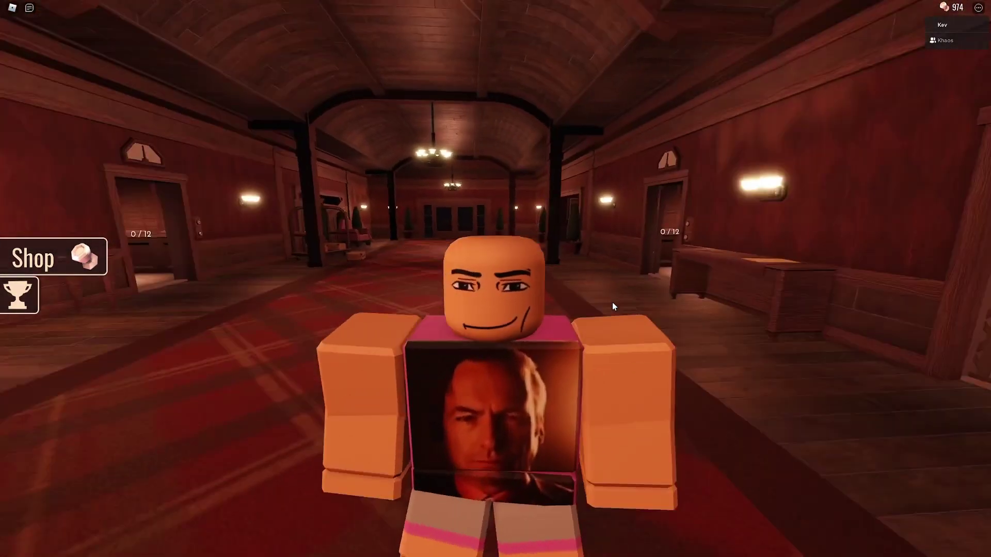
# Walk the avatar past the fireplace lounge into the middle hallway elevator
pyautogui.press('w')
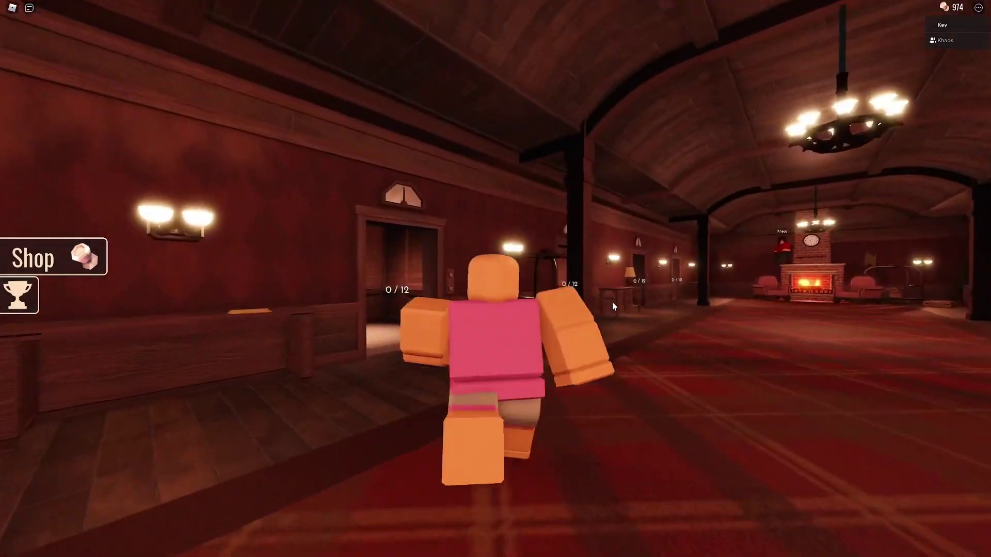
pyautogui.press('a')
pyautogui.press('w')
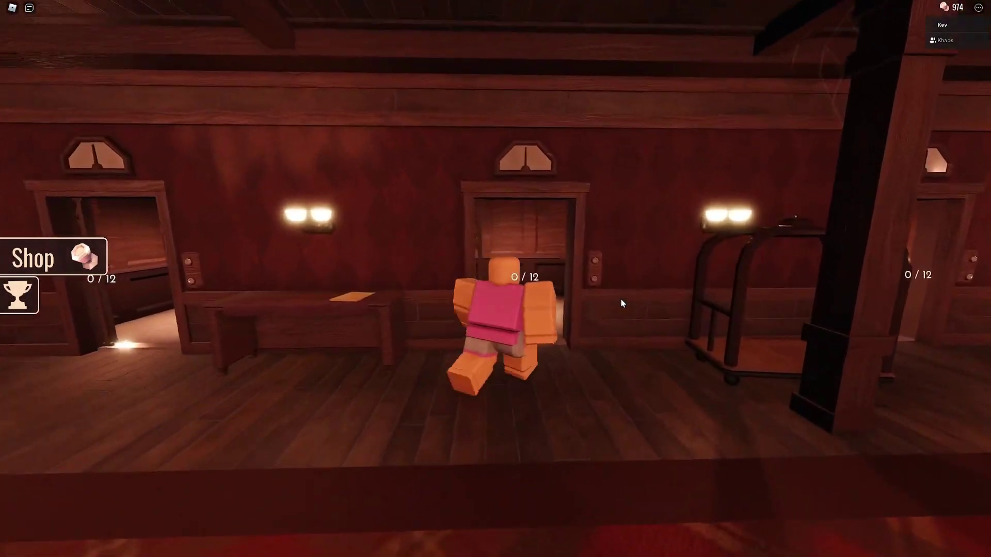
pyautogui.press('w')
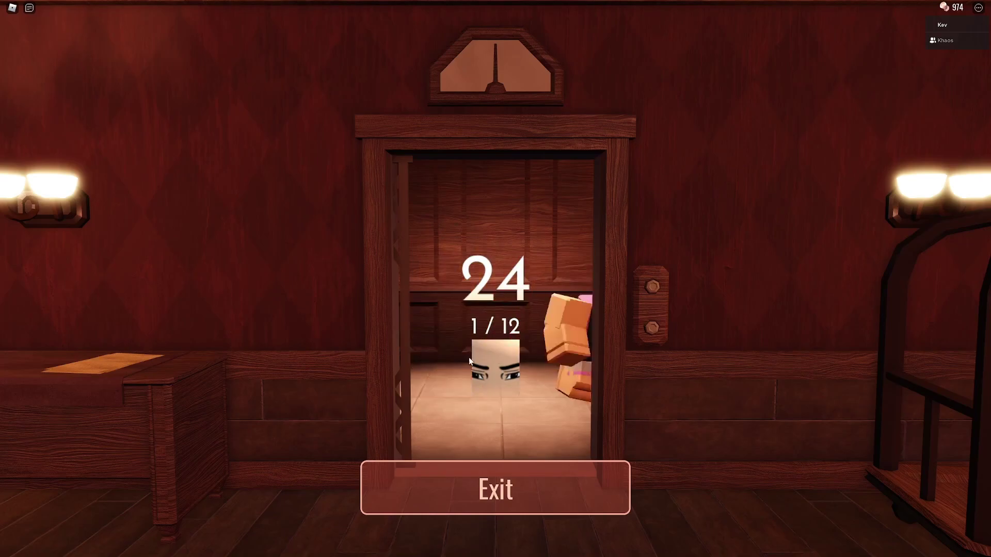
# Exit the elevator and run the avatar down the hallway and back
pyautogui.click(546, 507)
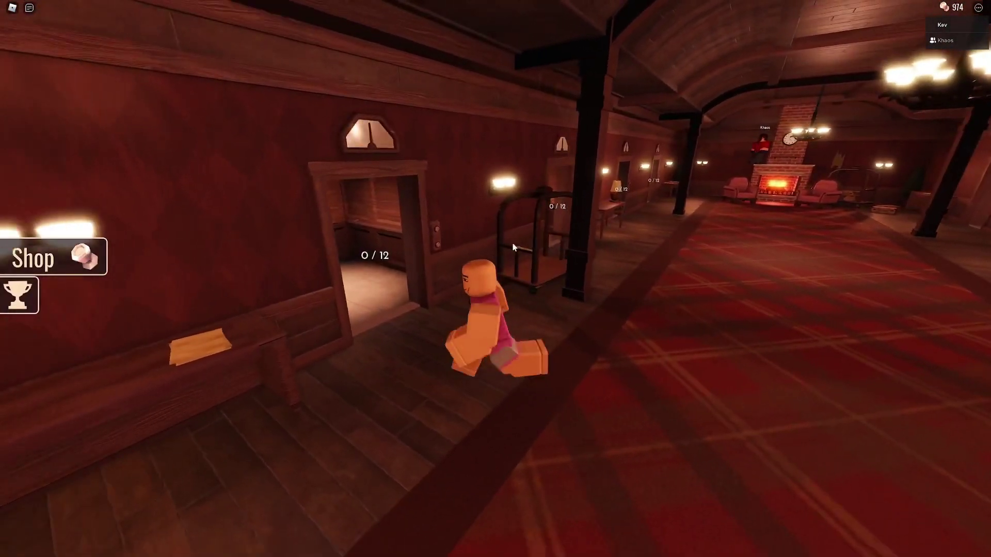
pyautogui.press('s')
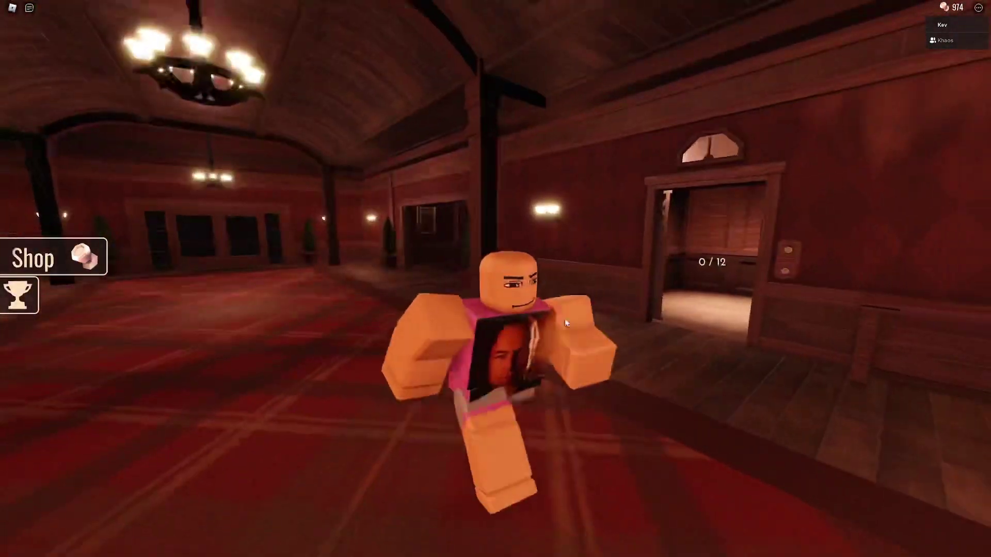
pyautogui.press('w')
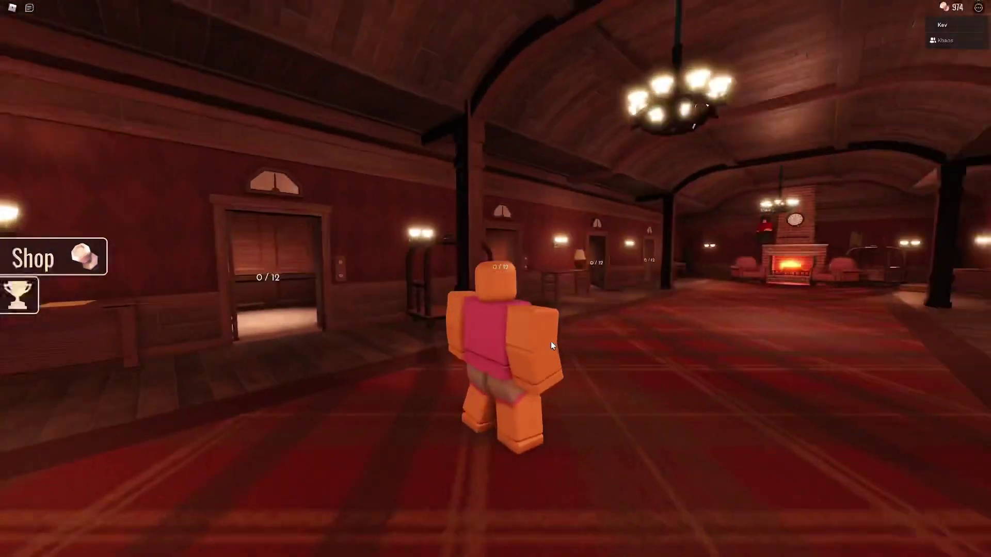
pyautogui.press('s')
pyautogui.press('s')
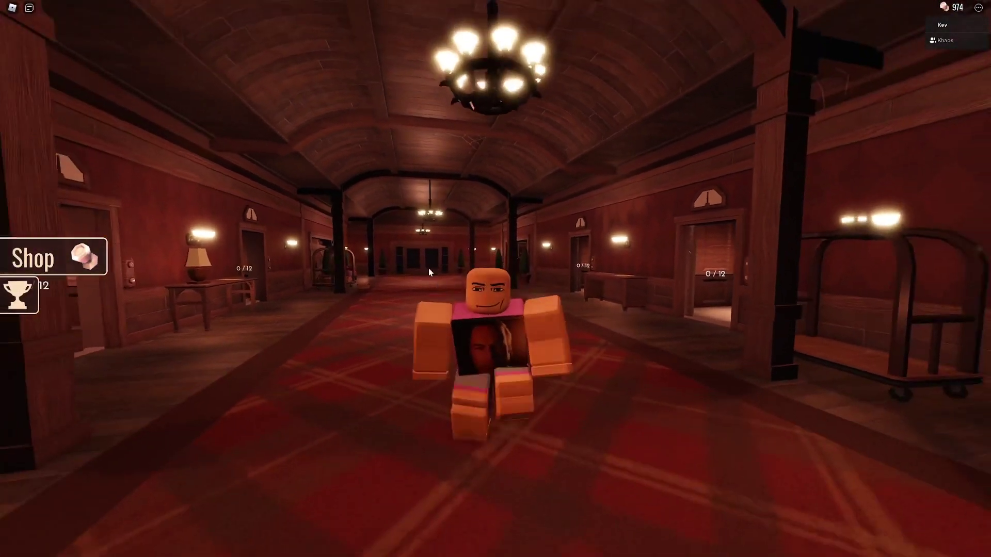
pyautogui.press('w')
pyautogui.press('s')
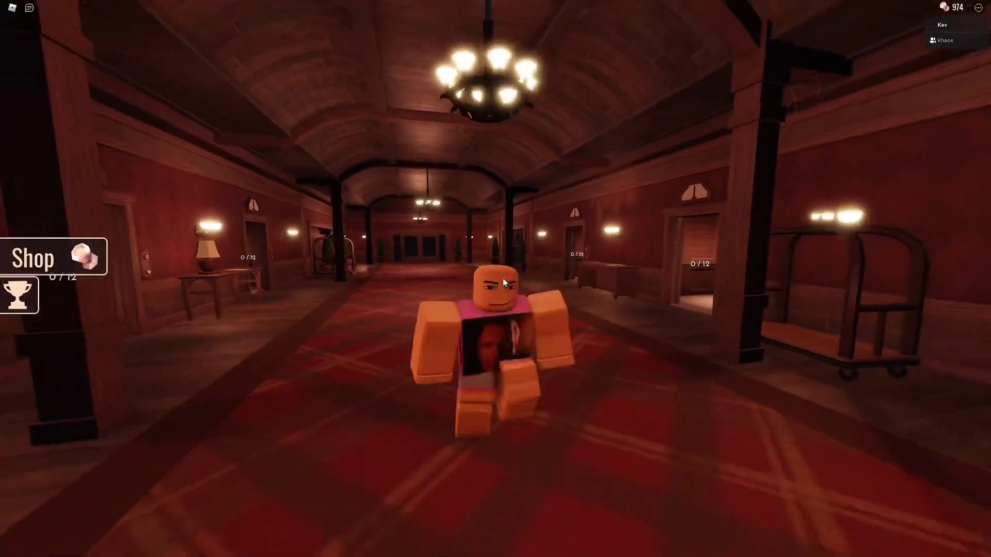
pyautogui.press('s')
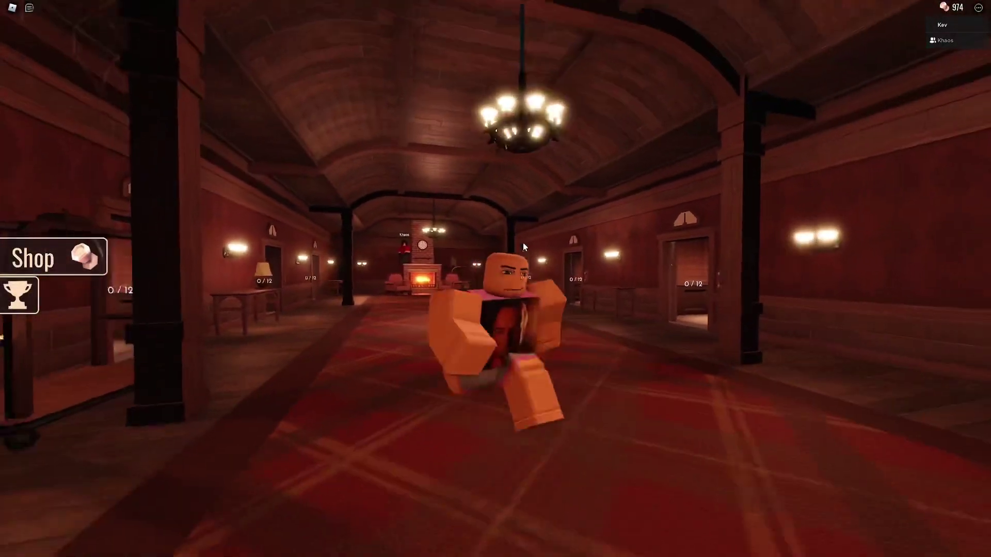
# Walk the avatar across the room past the fireplace, then left to a doorway
pyautogui.press('a')
pyautogui.press('w')
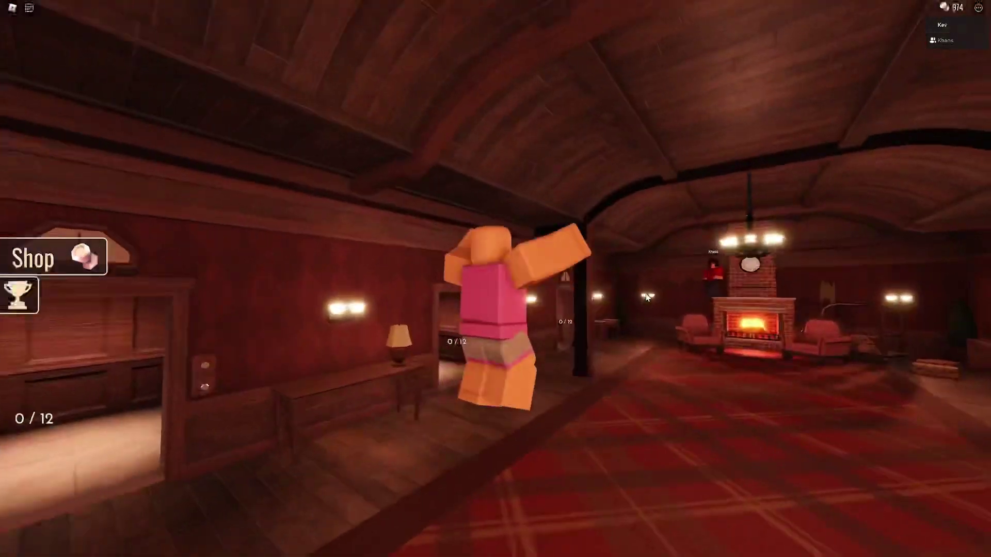
pyautogui.press('w')
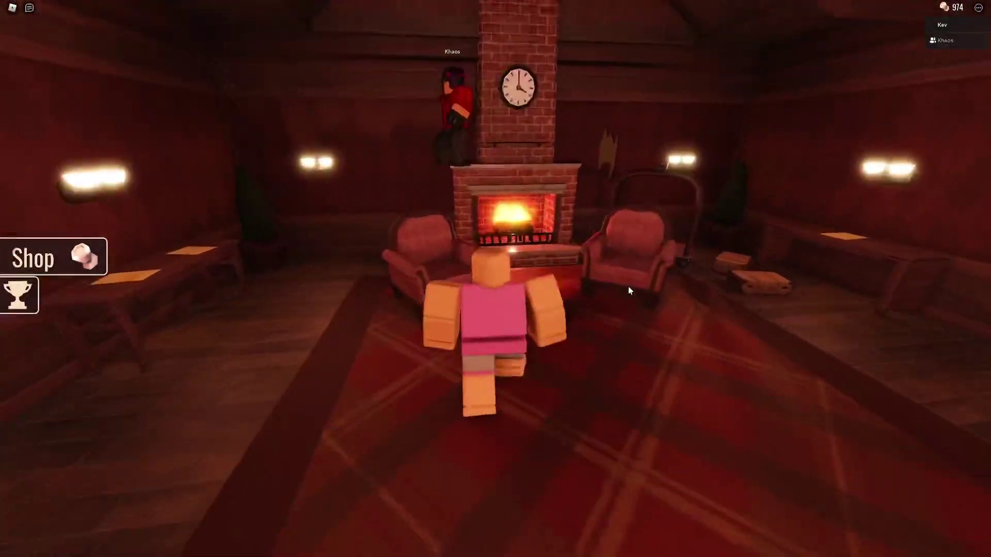
pyautogui.press('w')
pyautogui.press('d')
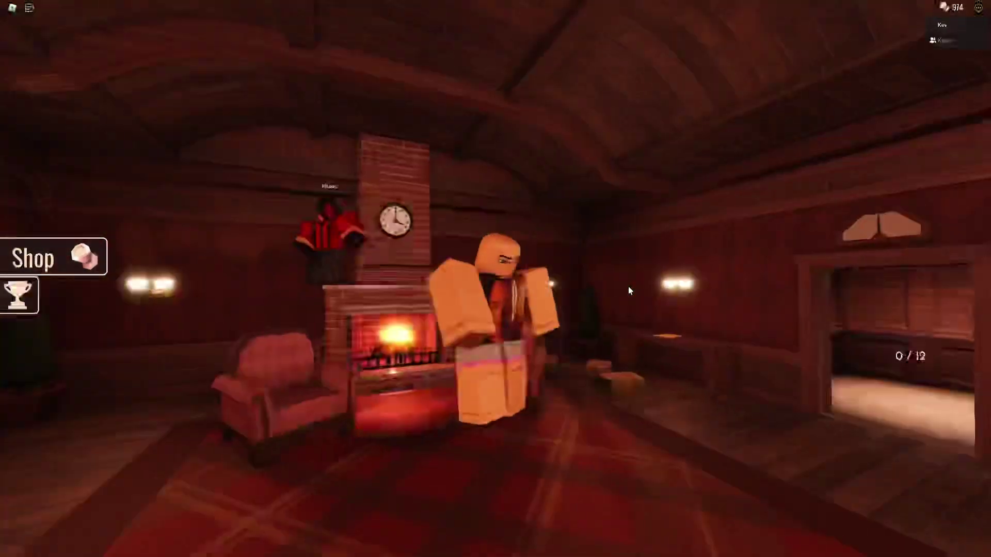
pyautogui.press('s')
pyautogui.press('s')
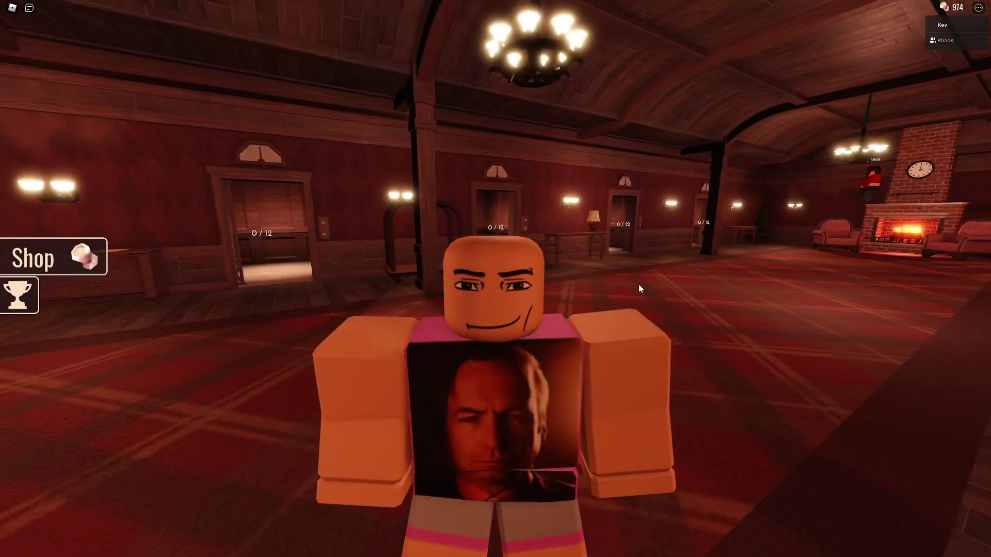
pyautogui.press('w')
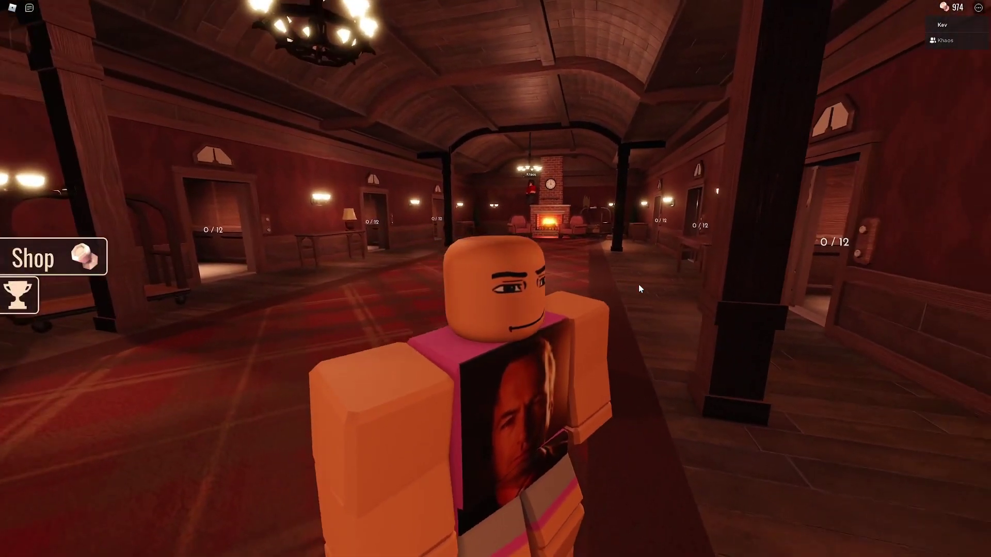
pyautogui.press('a')
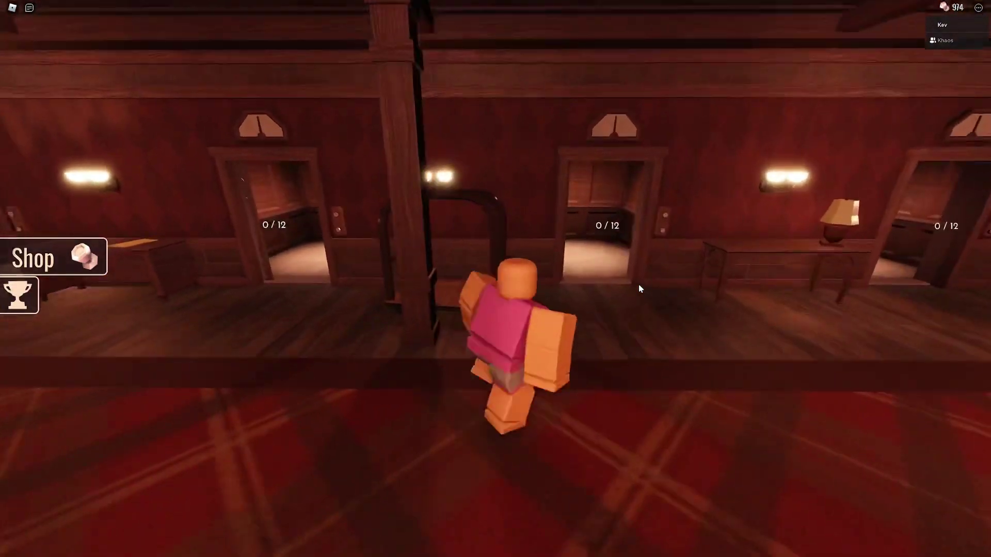
# Join then leave the elevator queue, and run the avatar down the hallway
pyautogui.press('w')
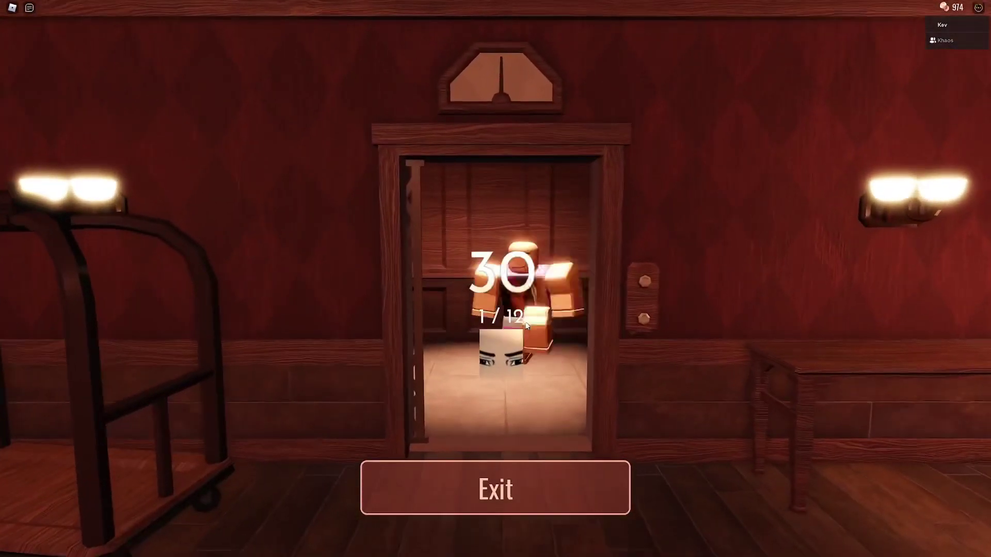
pyautogui.click(542, 479)
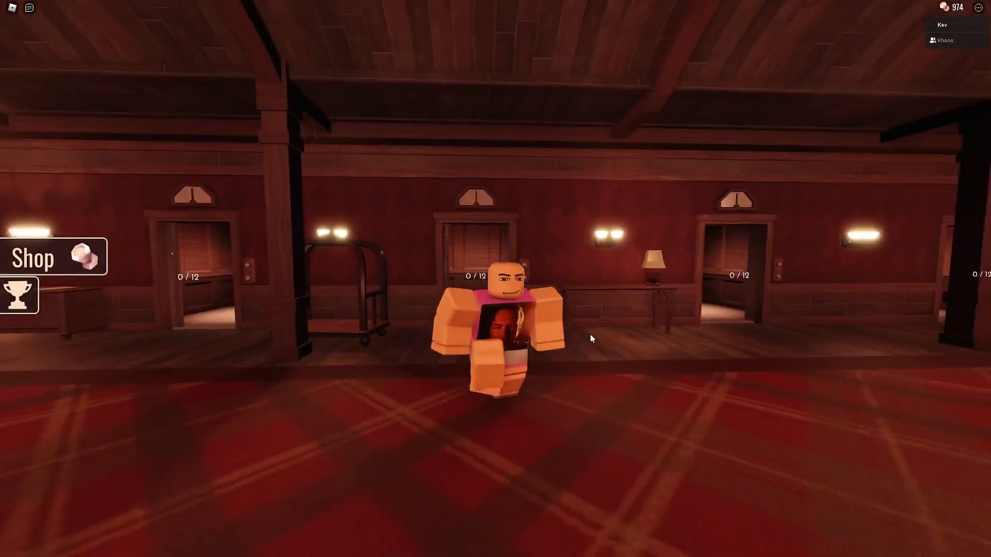
pyautogui.press('w')
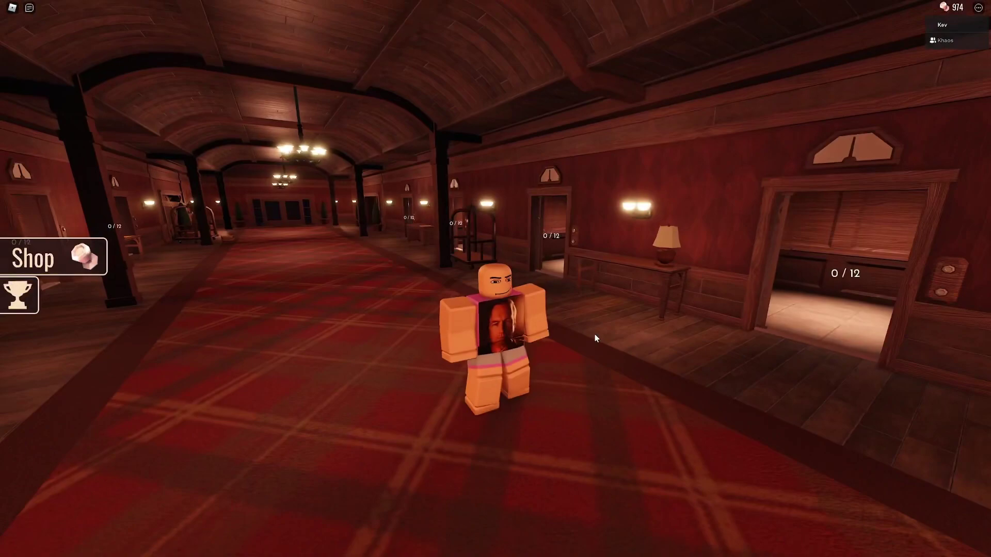
pyautogui.press('w')
pyautogui.press('s')
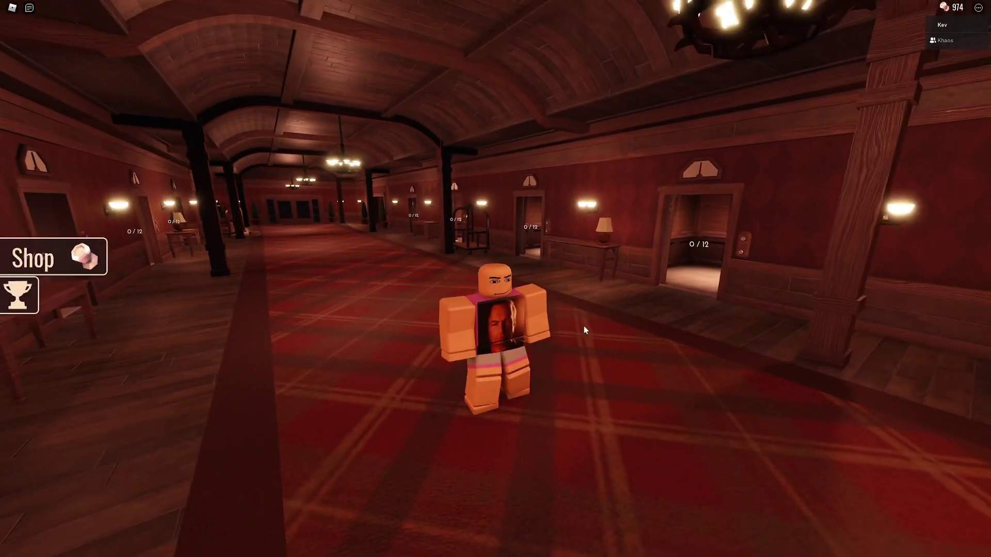
pyautogui.press('d')
# Glance at the browser avatar editor, then walk the avatar into an elevator doorway
pyautogui.press('Left')
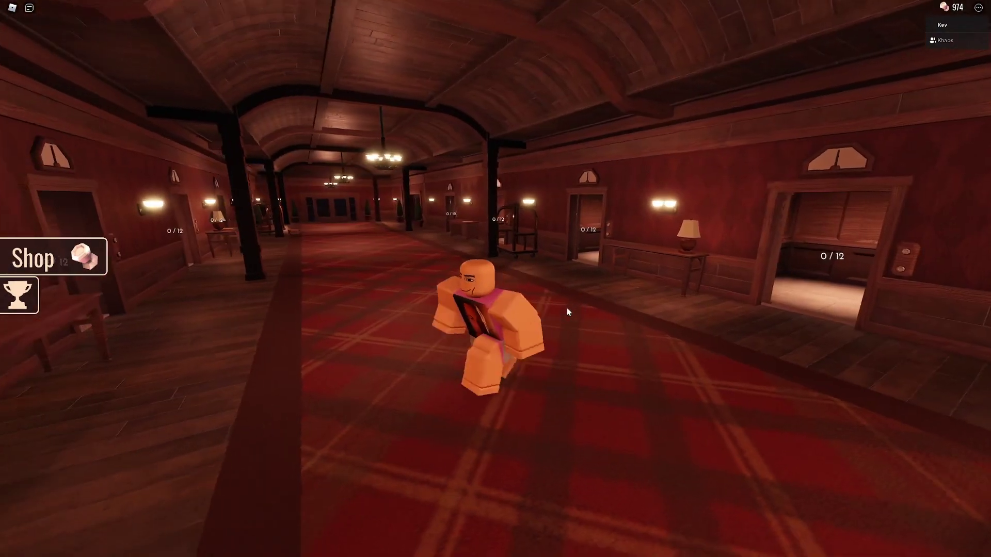
pyautogui.hotkey('alt', 'Tab')
pyautogui.click(13, 5)
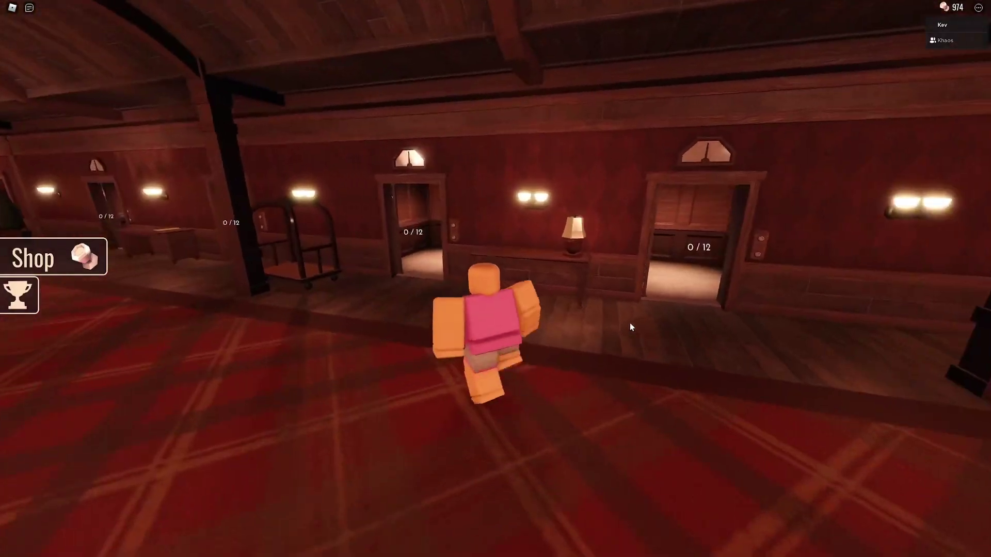
pyautogui.press('w')
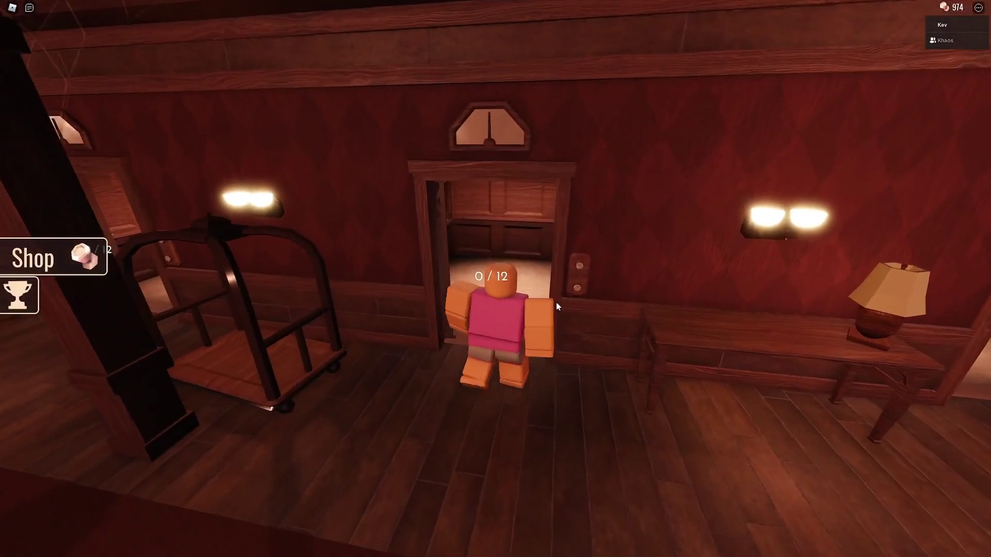
# Walk into the elevator, joining the queue at 1/12 as the countdown starts
pyautogui.press('w')
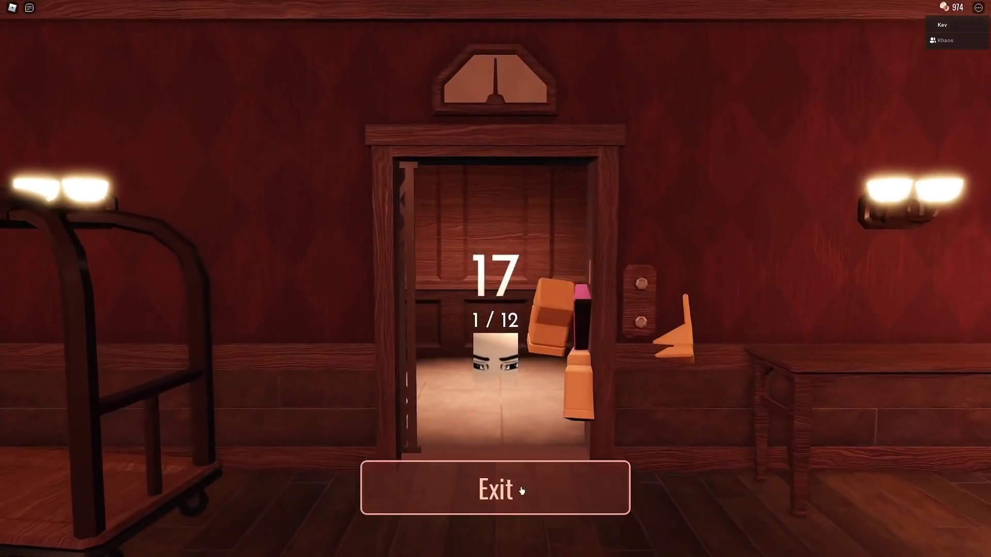
# Exit the elevator and run around the hallway until the avatar sits down
pyautogui.click(521, 491)
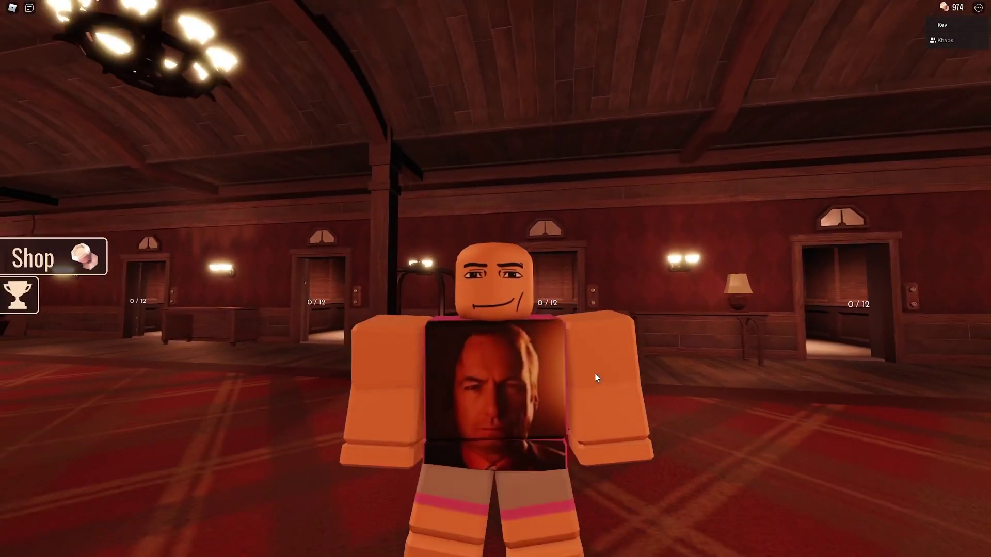
pyautogui.press('s')
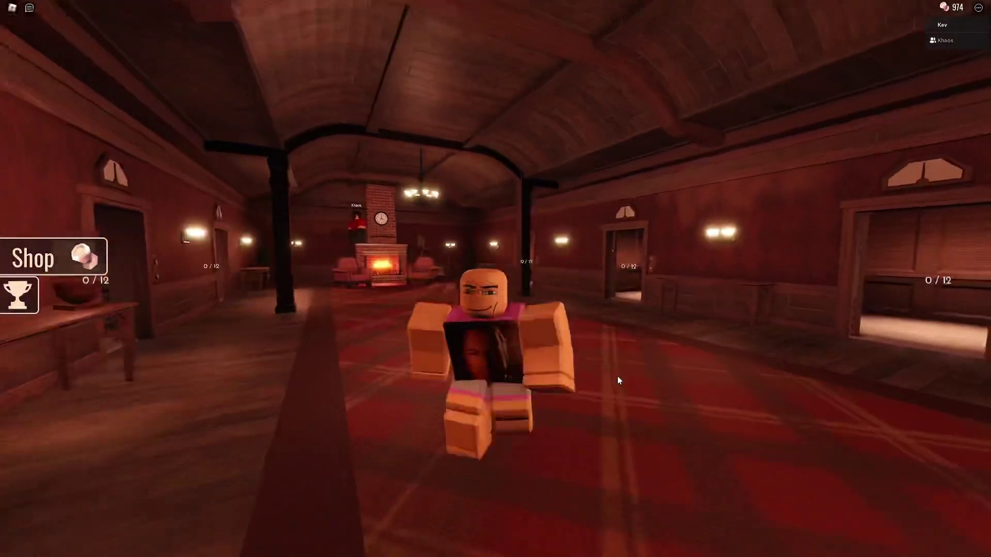
pyautogui.press('w')
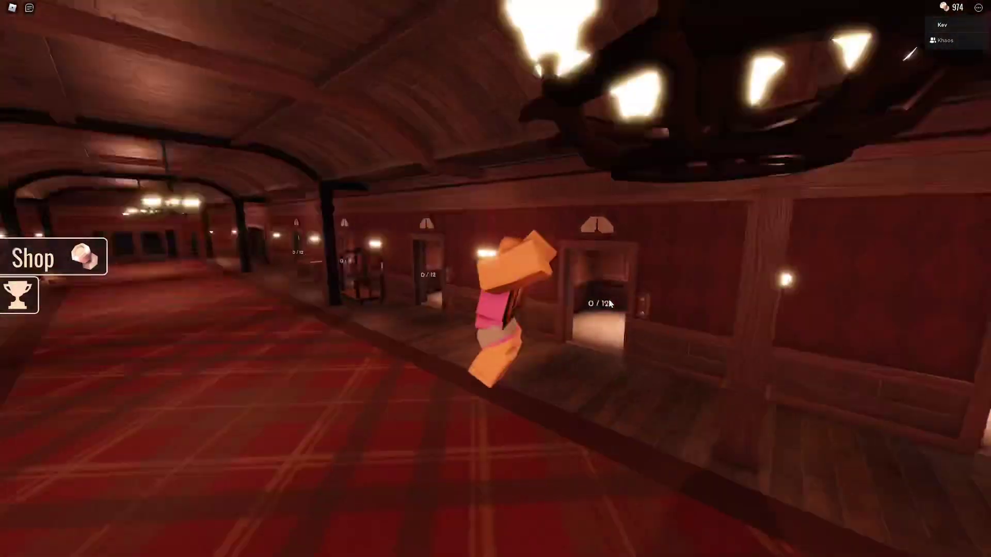
pyautogui.press('s')
pyautogui.press('w')
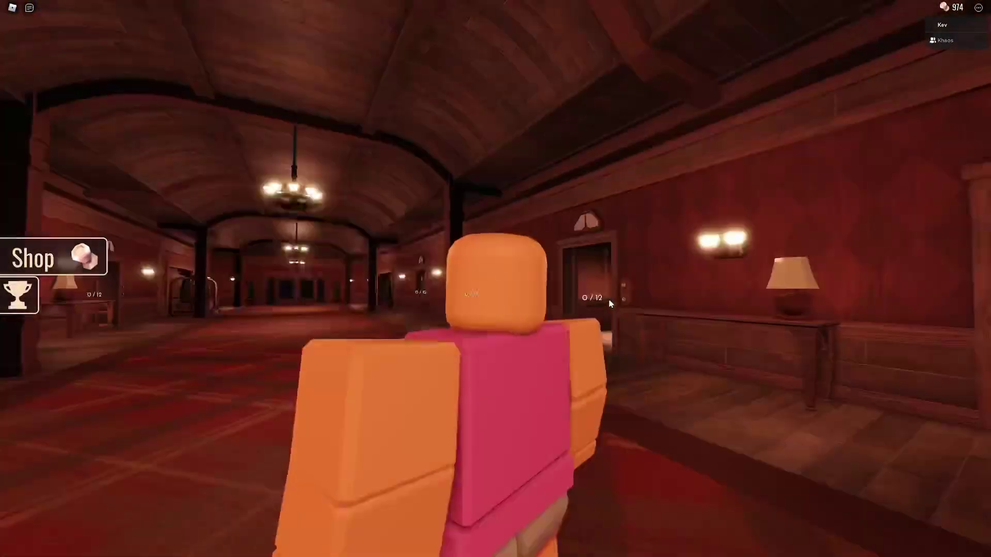
pyautogui.press('s')
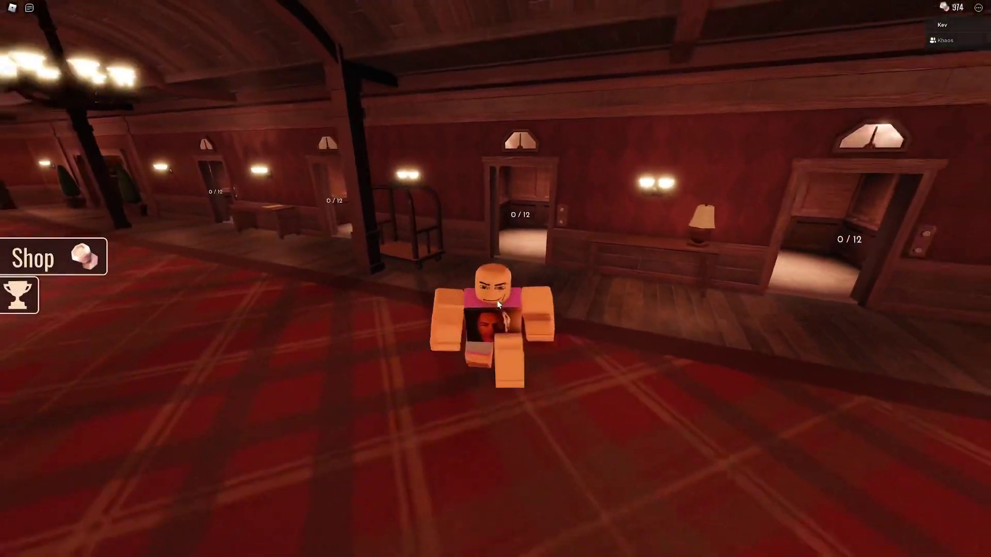
# Run the avatar along the corridor and into the fireplace lounge
pyautogui.press('w')
pyautogui.press('s')
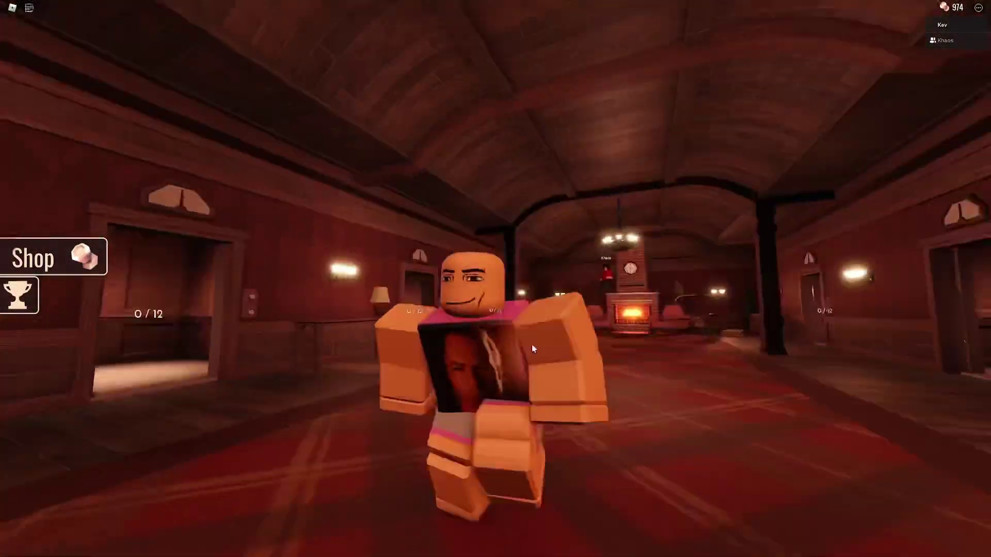
pyautogui.press('d')
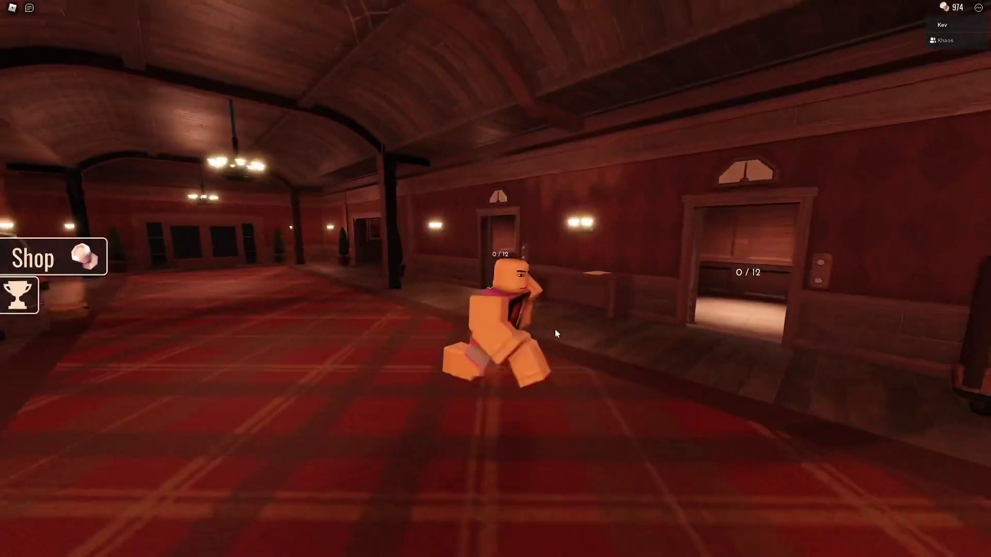
pyautogui.press('s')
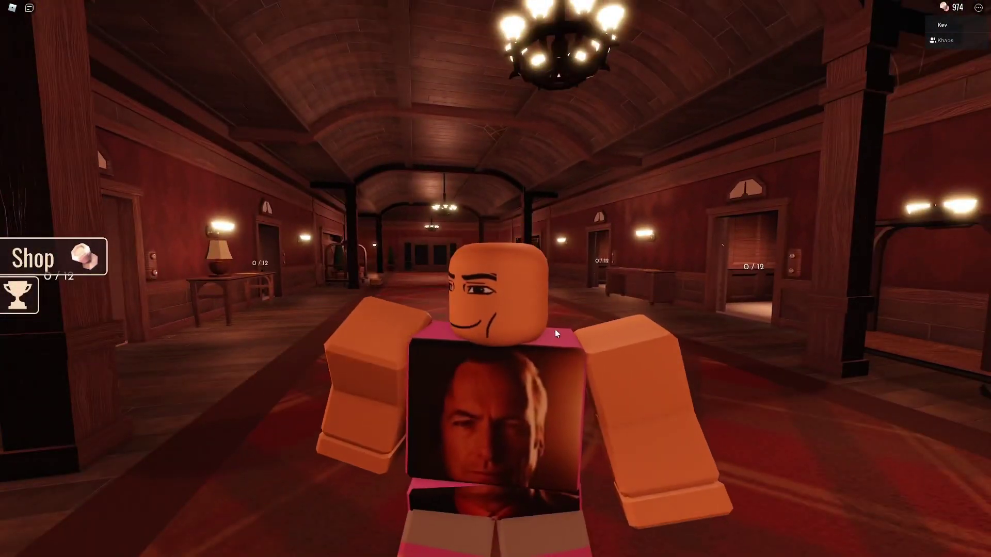
pyautogui.press('w')
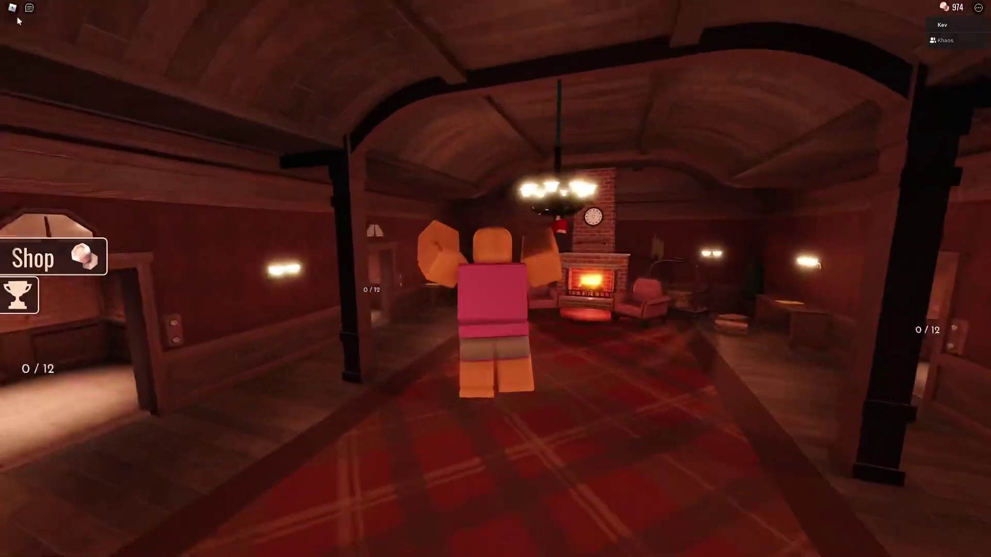
# Sit in the fireplace armchair, jump out, climb by the chimney, and face the camera
pyautogui.press('w')
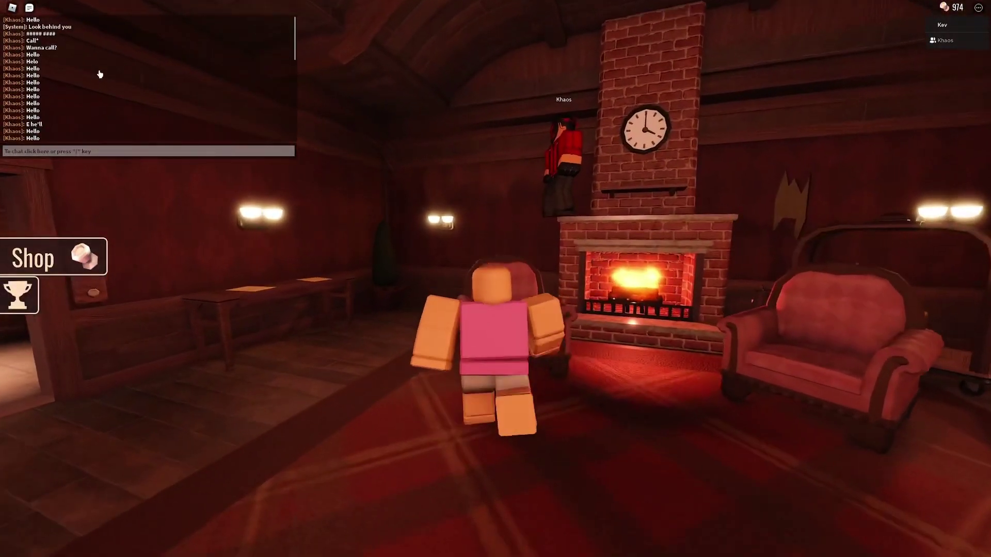
pyautogui.press('w')
pyautogui.press('space')
pyautogui.press('s')
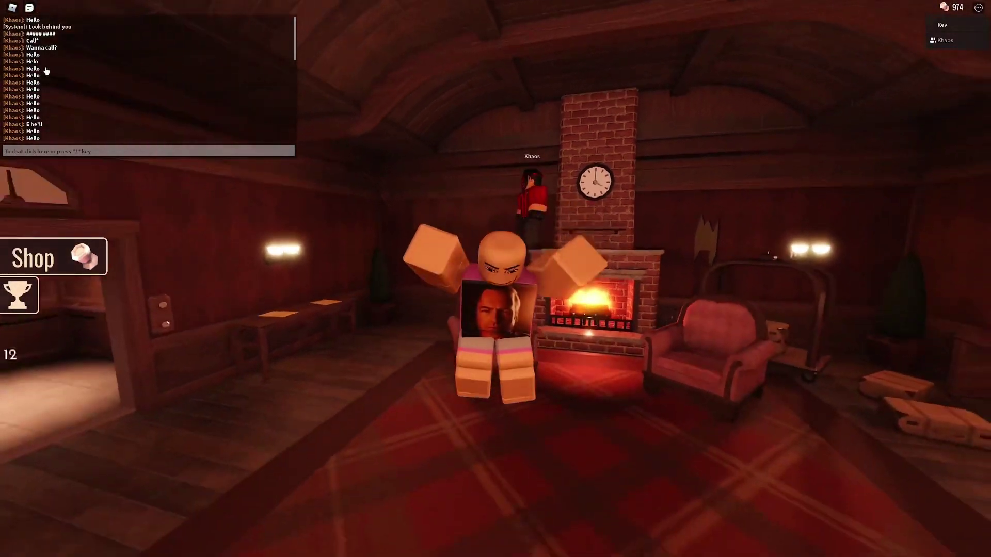
pyautogui.press('w')
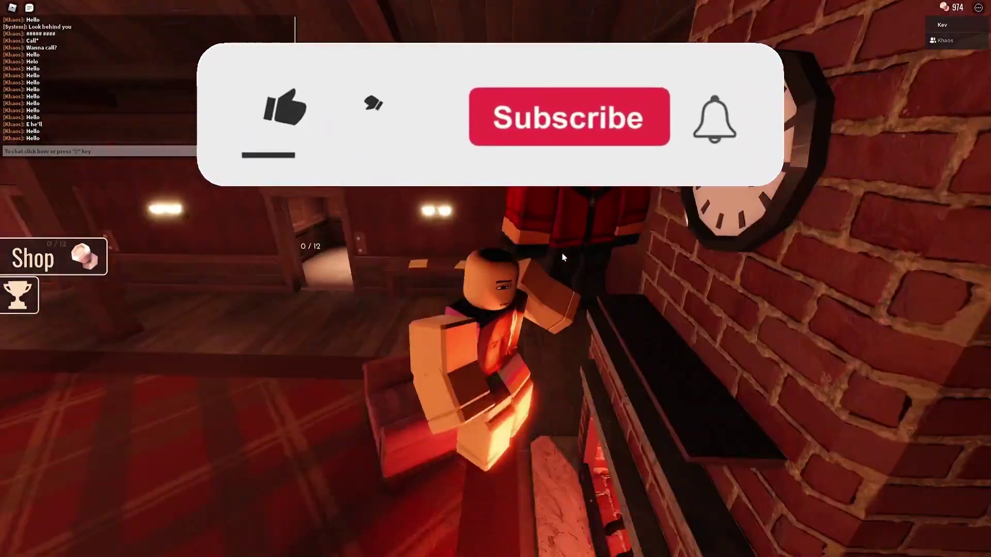
pyautogui.press('s')
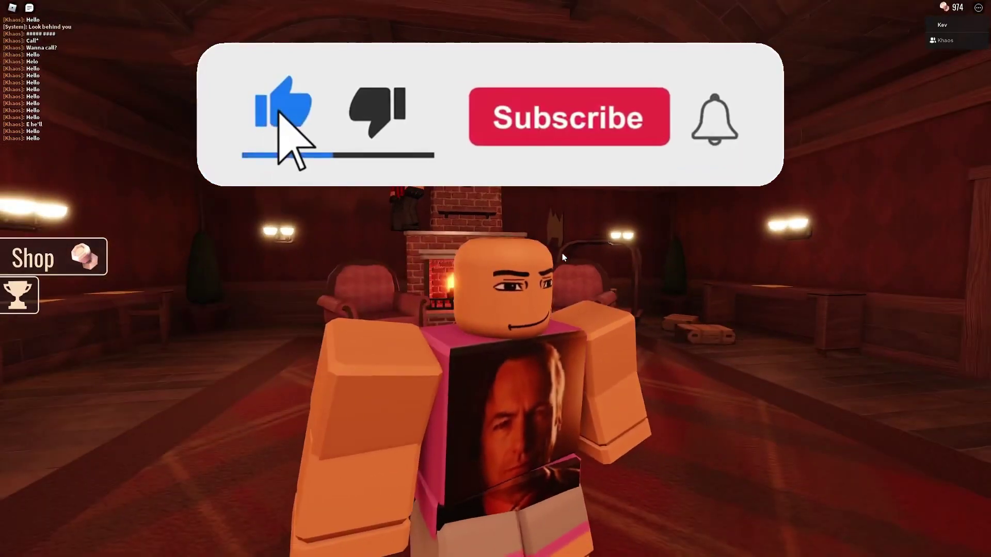
pyautogui.press('s')
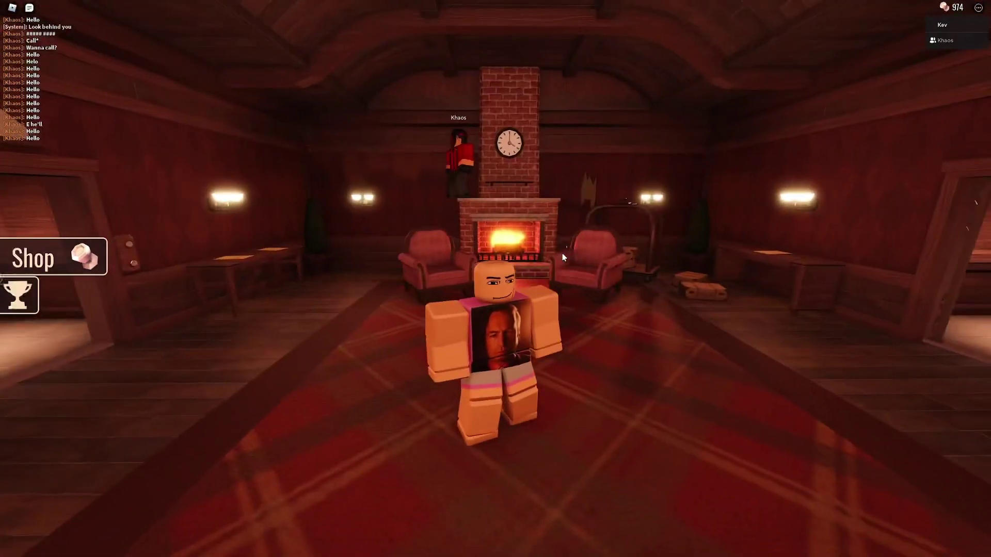